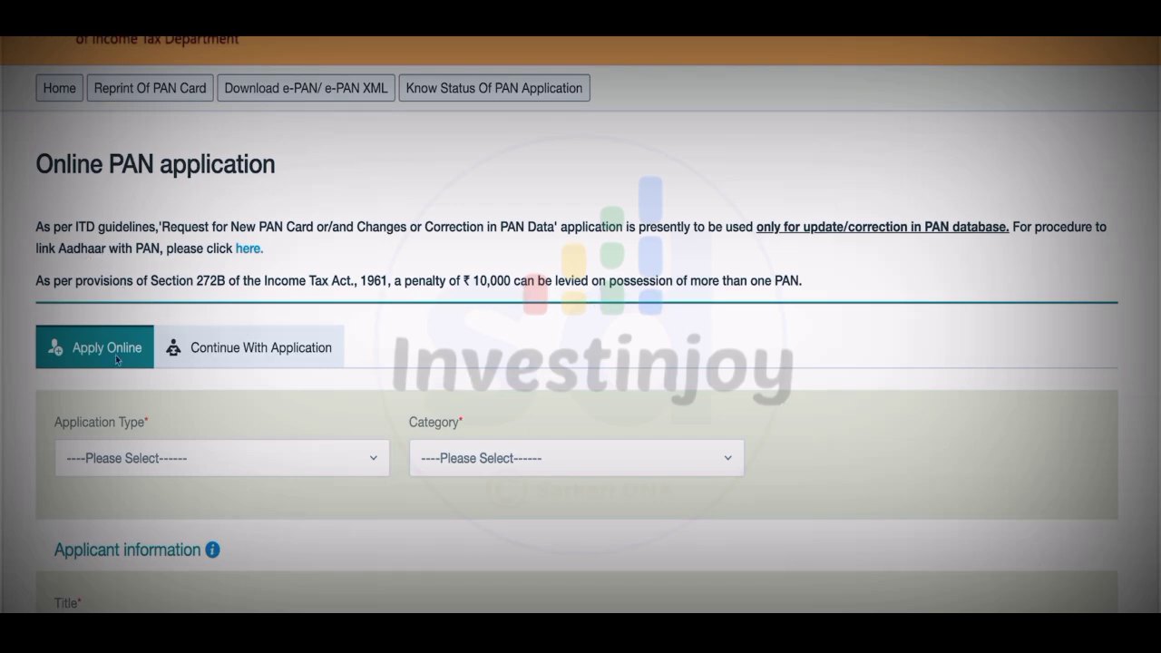
Set the application type to New PAN - Indian Citizen (Form 49A) and the category to INDIVIDUAL
{"action": "scroll", "coordinate": [308, 327], "scroll_direction": "down", "scroll_amount": 1}
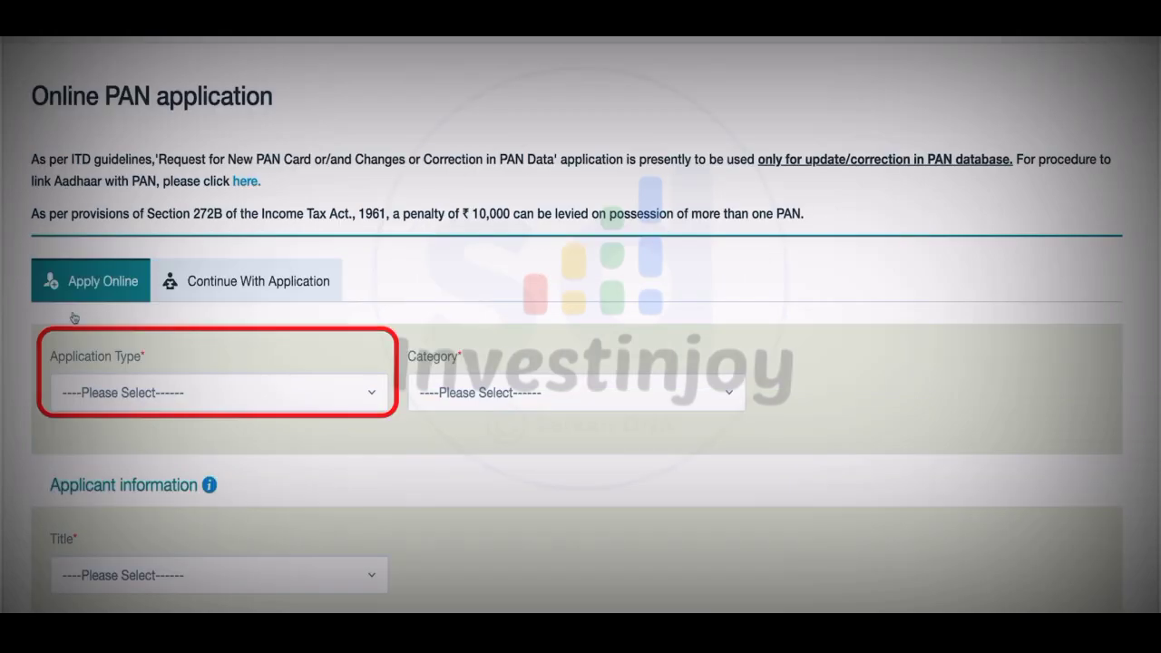
{"action": "left_click", "coordinate": [227, 393]}
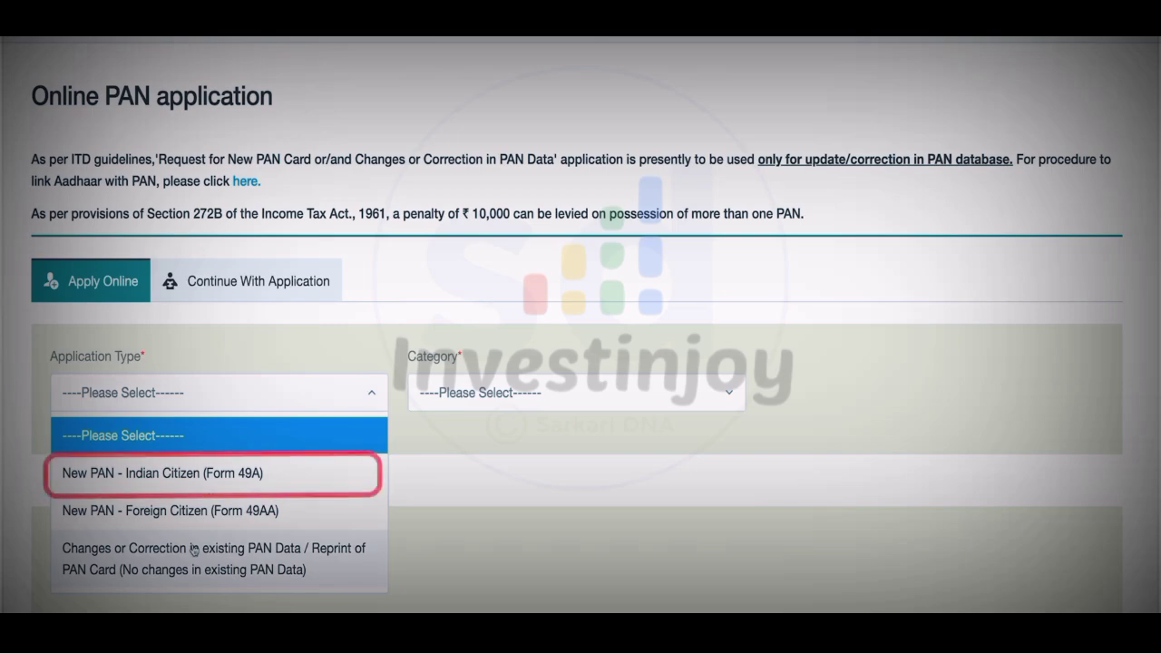
{"action": "left_click", "coordinate": [161, 472]}
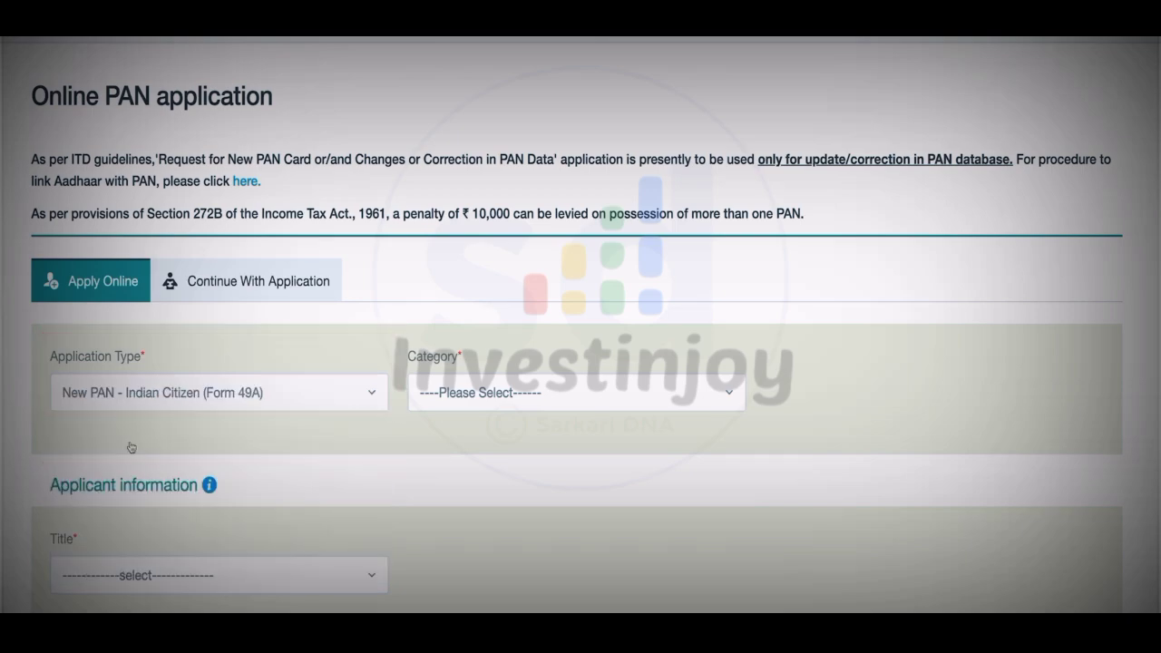
{"action": "left_click", "coordinate": [548, 400]}
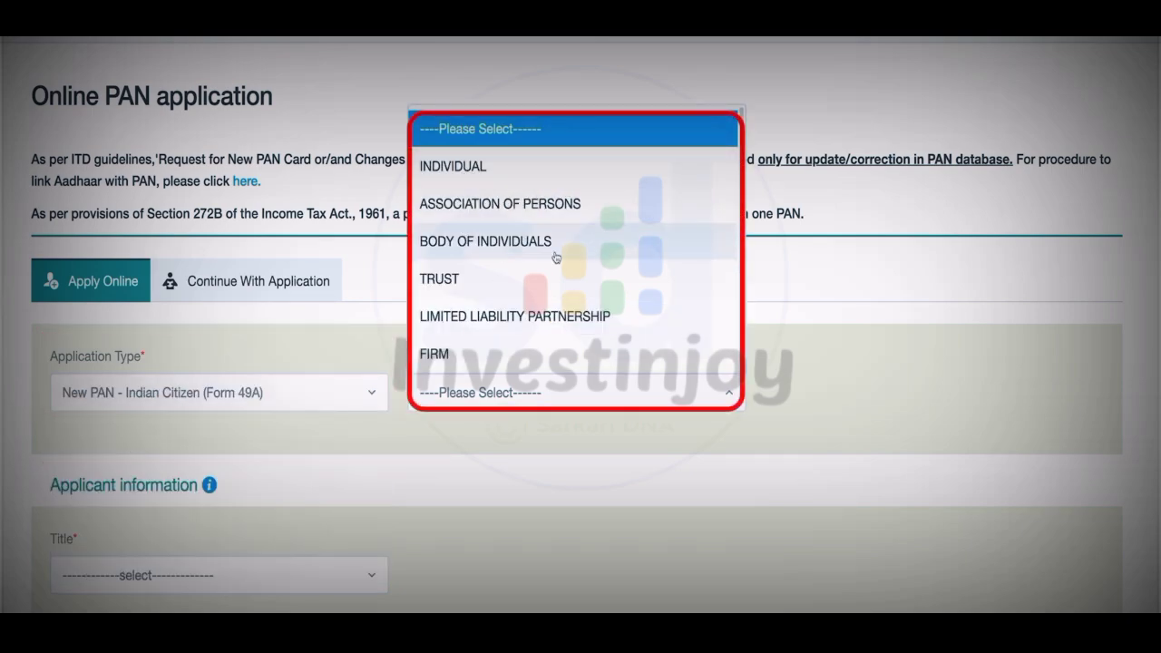
{"action": "left_click", "coordinate": [422, 168]}
Set the applicant's title to Smt and enter the applicant's surname and first name
{"action": "scroll", "coordinate": [381, 227], "scroll_direction": "down", "scroll_amount": 3}
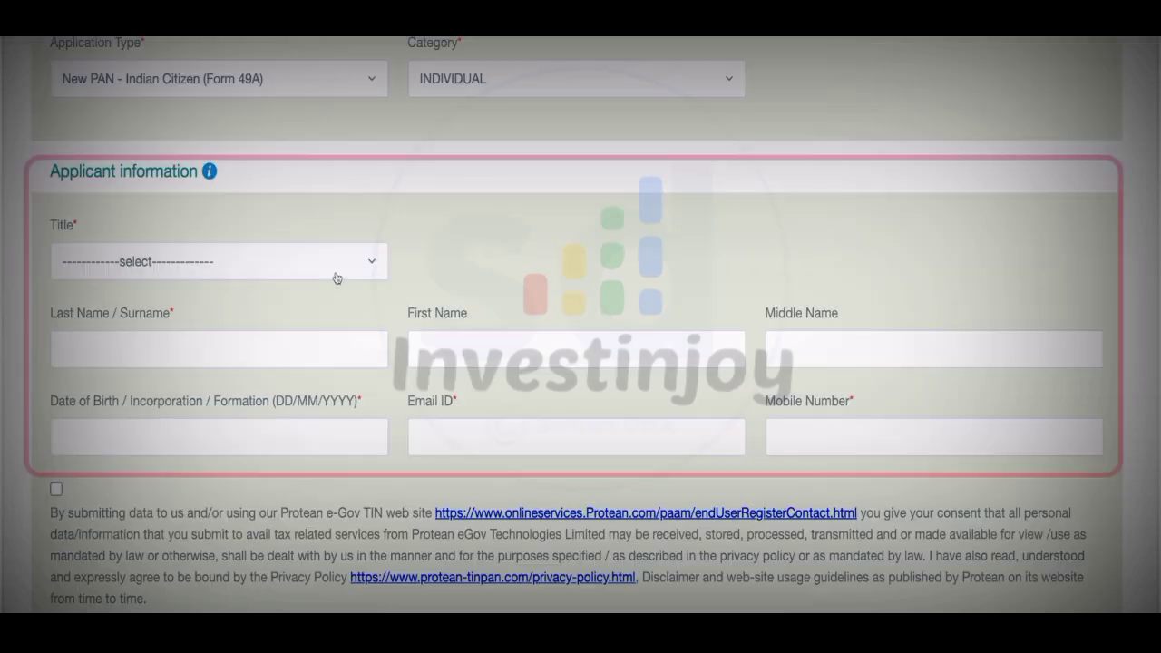
{"action": "left_click", "coordinate": [374, 265]}
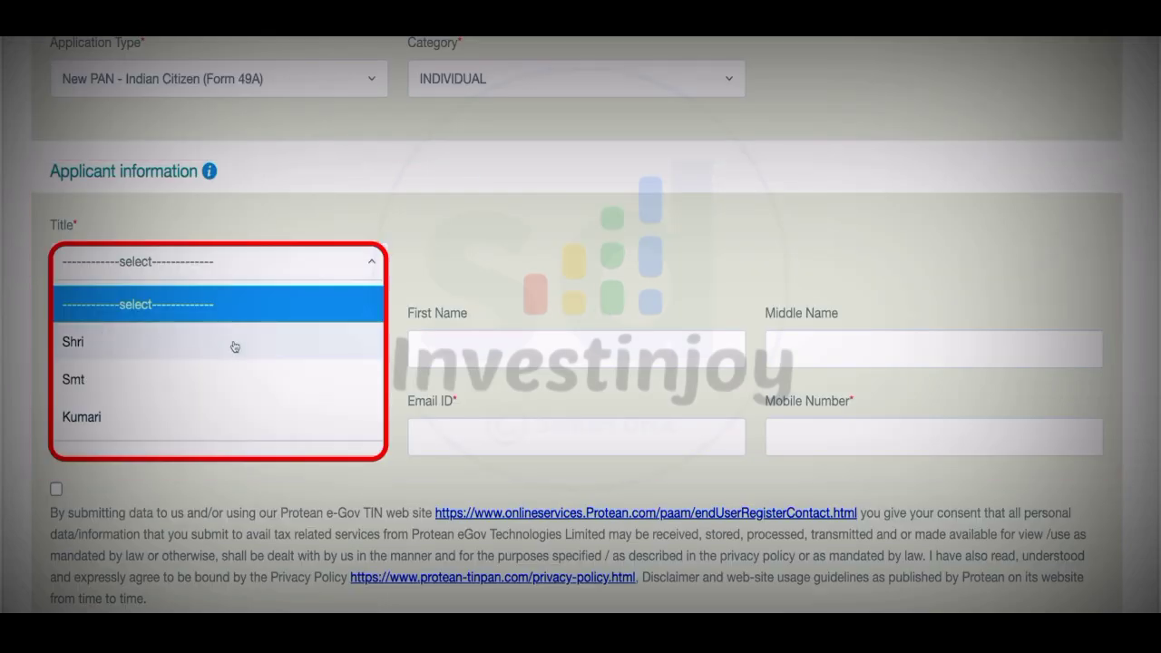
{"action": "left_click", "coordinate": [182, 390]}
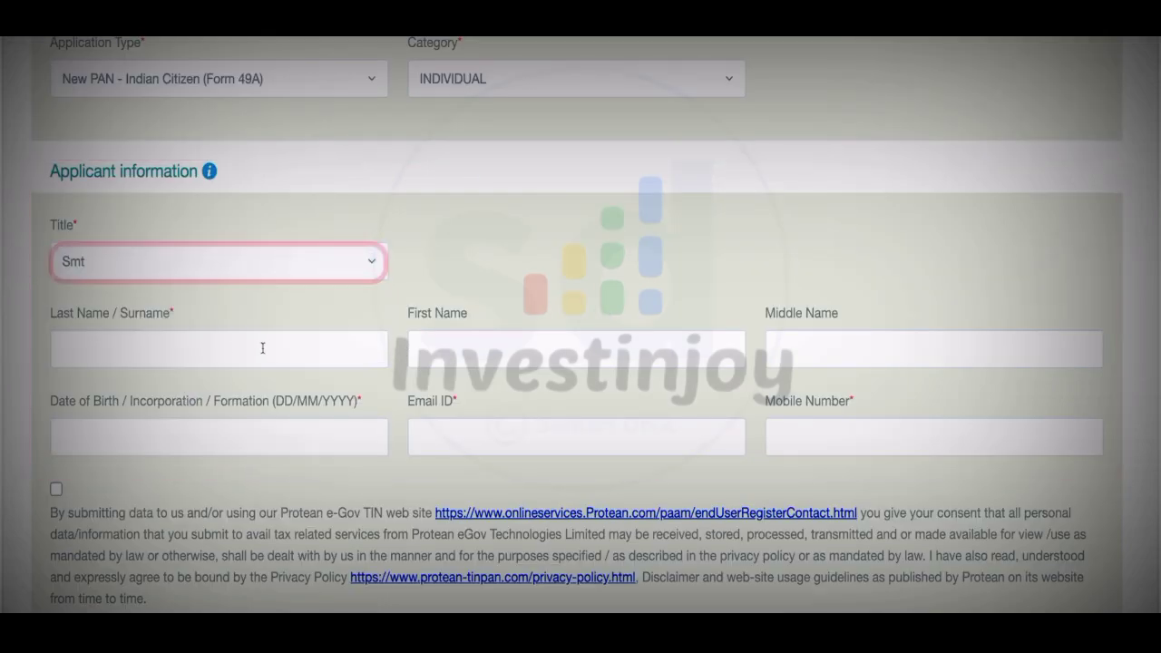
{"action": "left_click", "coordinate": [320, 348]}
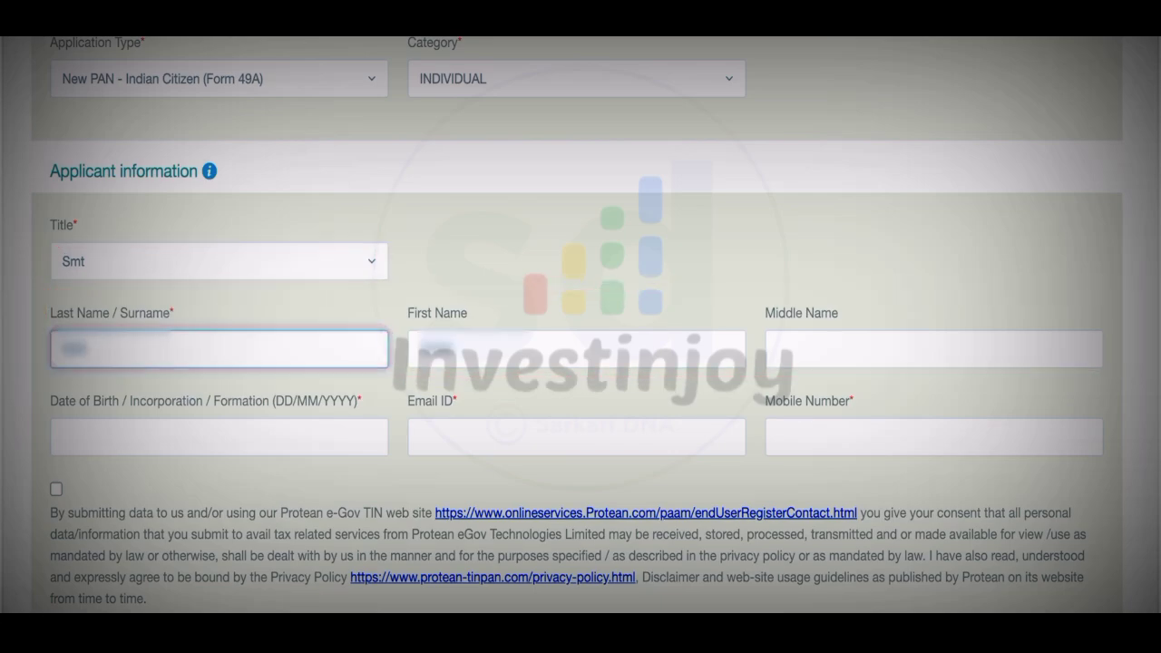
{"action": "type", "text": "kar"}
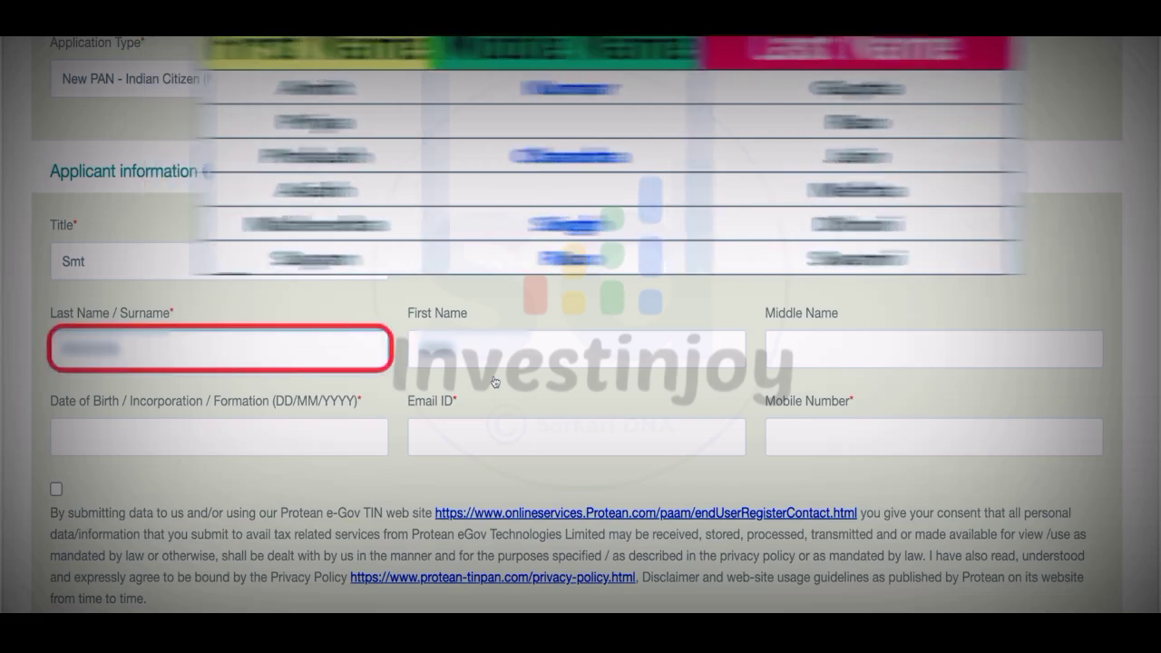
Set the applicant's date of birth using the calendar's year, month and day
{"action": "scroll", "coordinate": [659, 415], "scroll_direction": "down", "scroll_amount": 2}
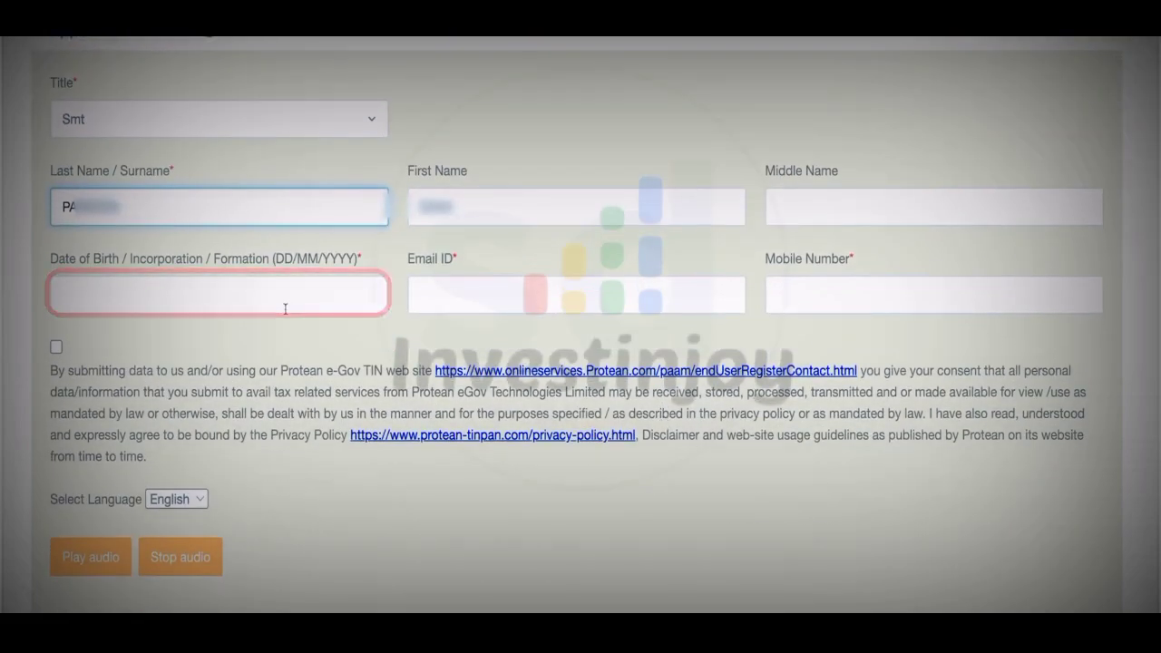
{"action": "left_click", "coordinate": [342, 299]}
{"action": "left_click", "coordinate": [219, 371]}
{"action": "scroll", "coordinate": [217, 227], "scroll_direction": "up", "scroll_amount": 5}
{"action": "left_click", "coordinate": [217, 182]}
{"action": "left_click", "coordinate": [144, 371]}
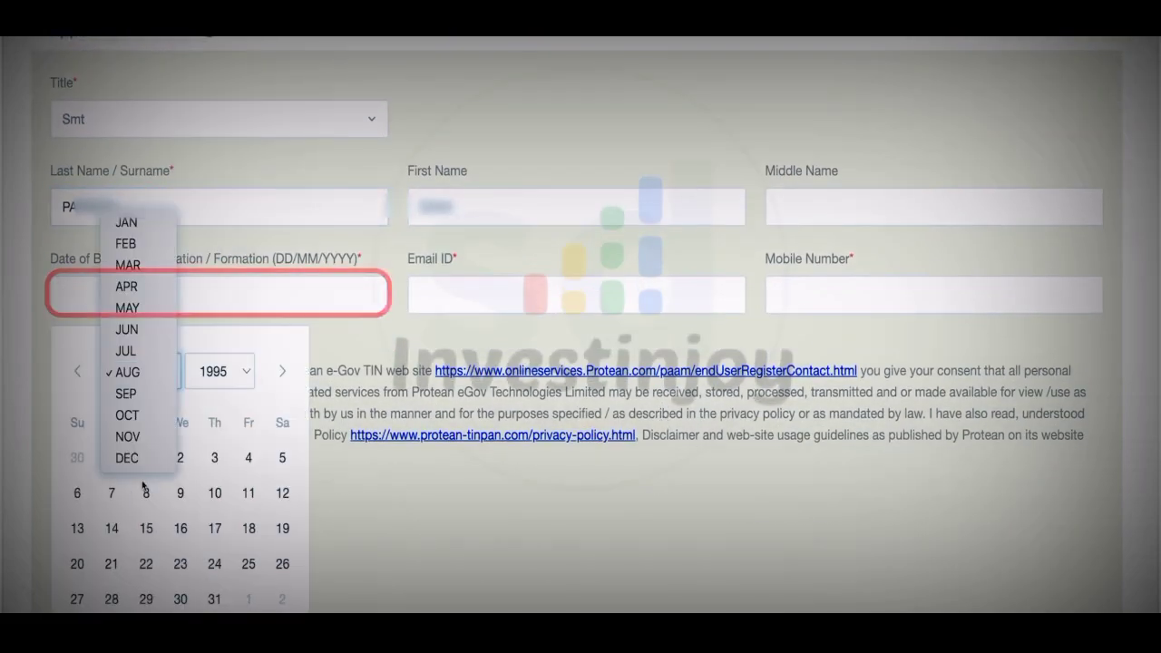
{"action": "left_click", "coordinate": [130, 456]}
{"action": "left_click", "coordinate": [78, 535]}
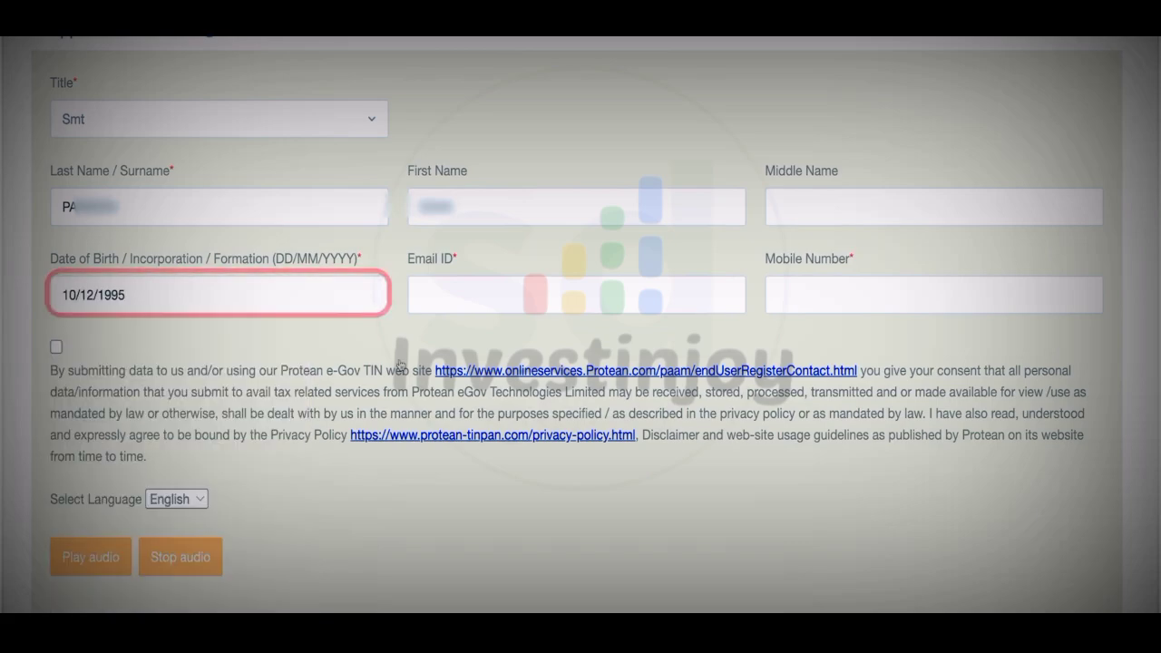
Enter the applicant's email address and mobile number in the applicant information
{"action": "left_click", "coordinate": [605, 295]}
{"action": "type", "text": "M"}
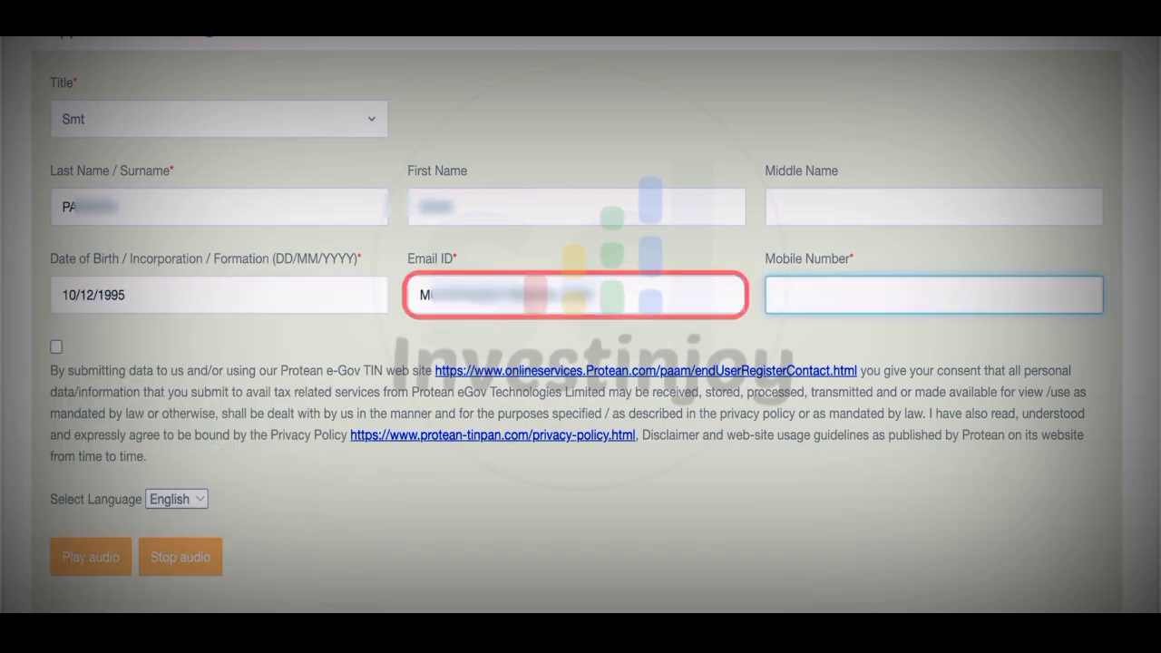
{"action": "key", "text": "Tab"}
{"action": "type", "text": "987654"}
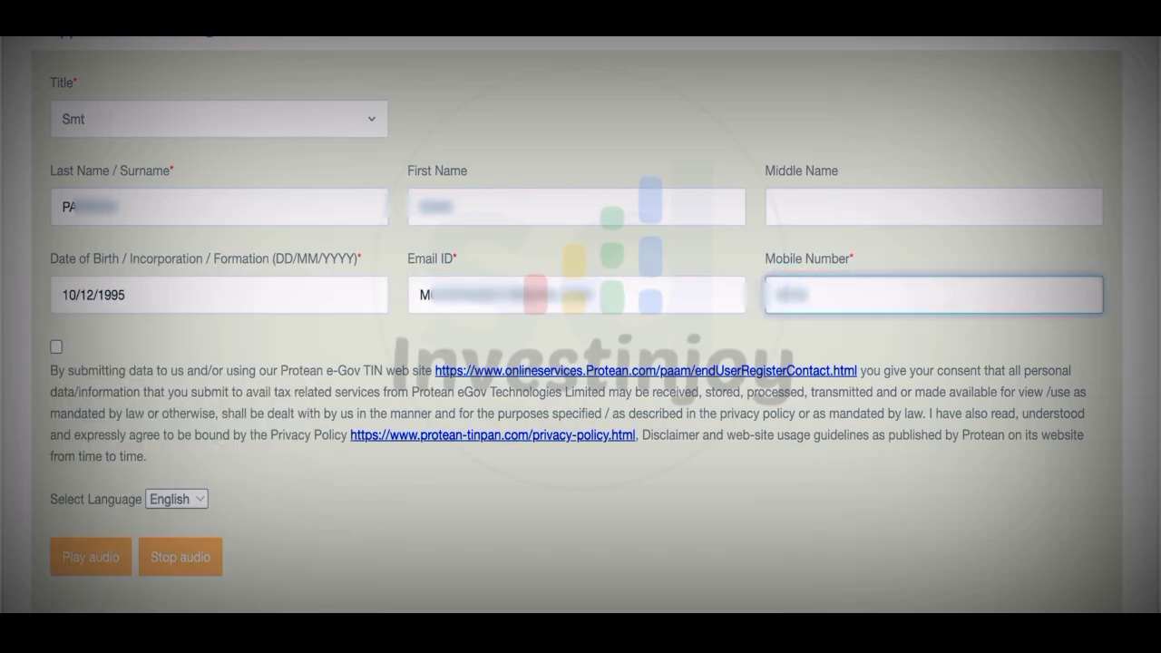
{"action": "type", "text": "3210"}
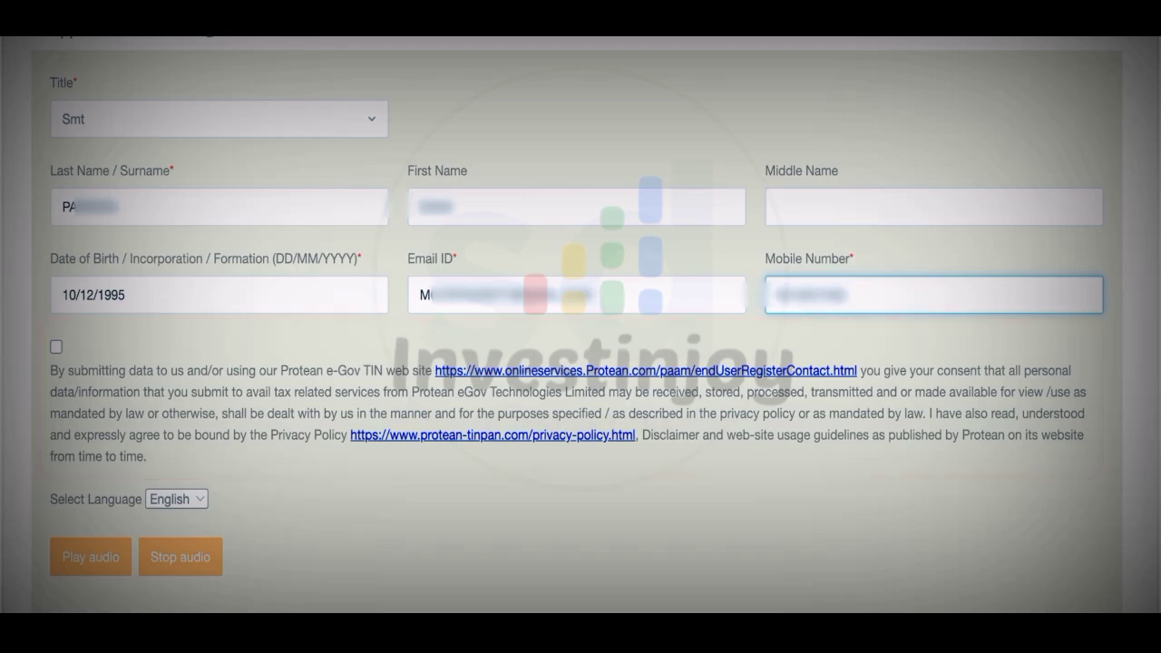
Accept the data consent statement, complete the reCAPTCHA check and submit the initial application
{"action": "left_click", "coordinate": [57, 346]}
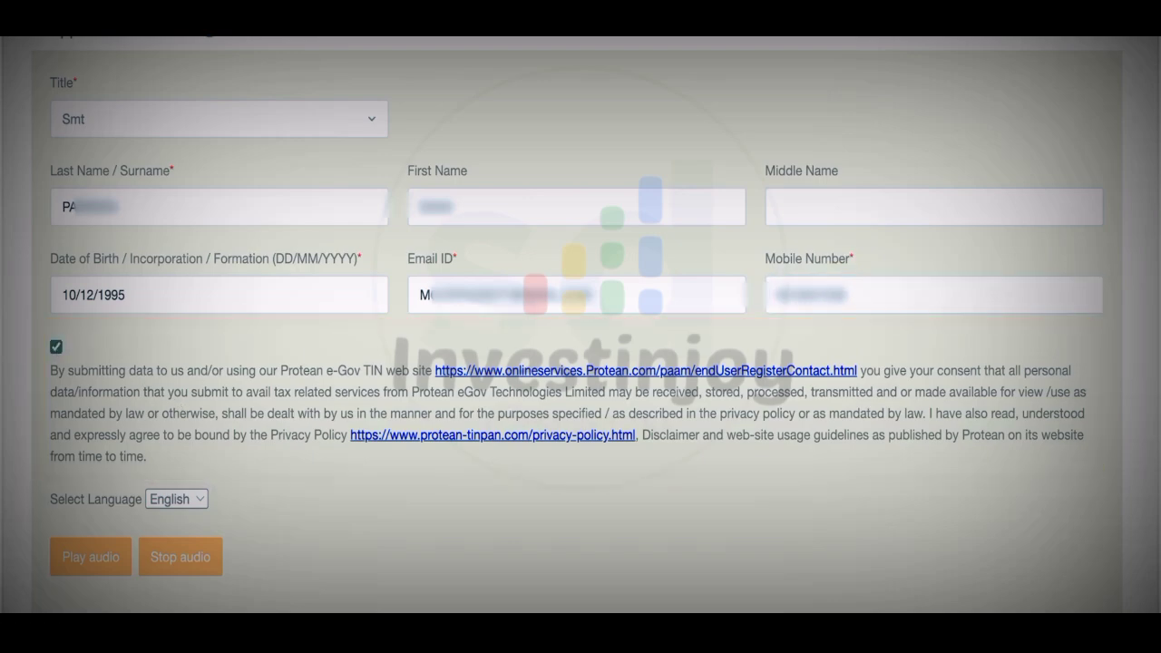
{"action": "scroll", "coordinate": [80, 505], "scroll_direction": "down", "scroll_amount": 2}
{"action": "left_click", "coordinate": [76, 501]}
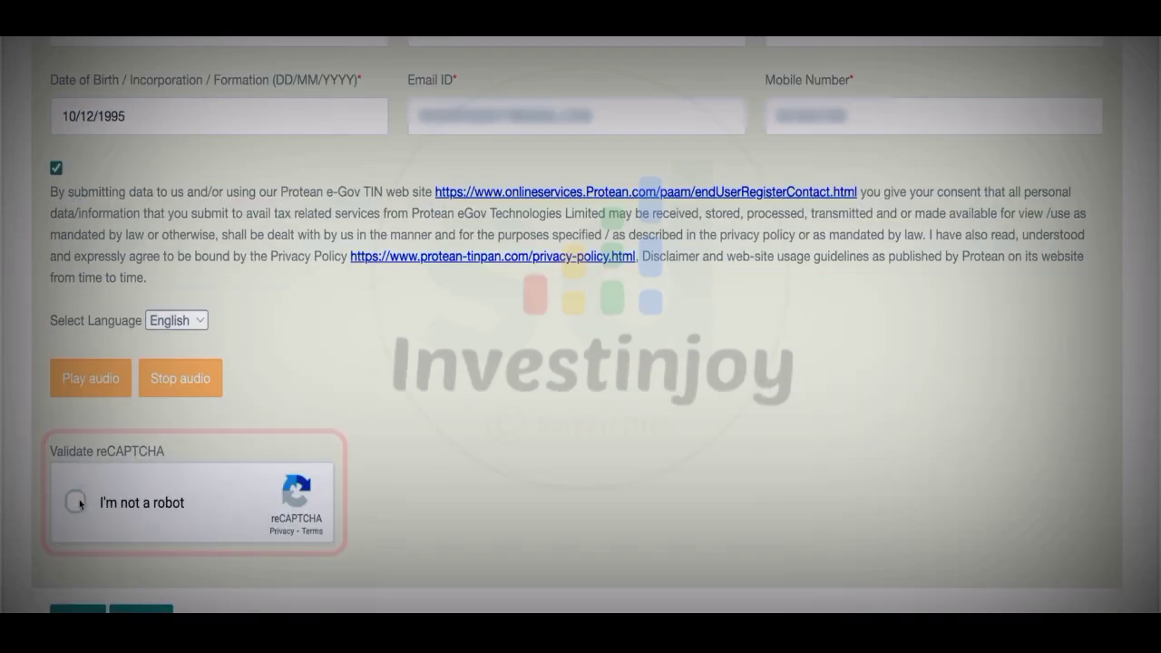
{"action": "scroll", "coordinate": [251, 526], "scroll_direction": "down", "scroll_amount": 2}
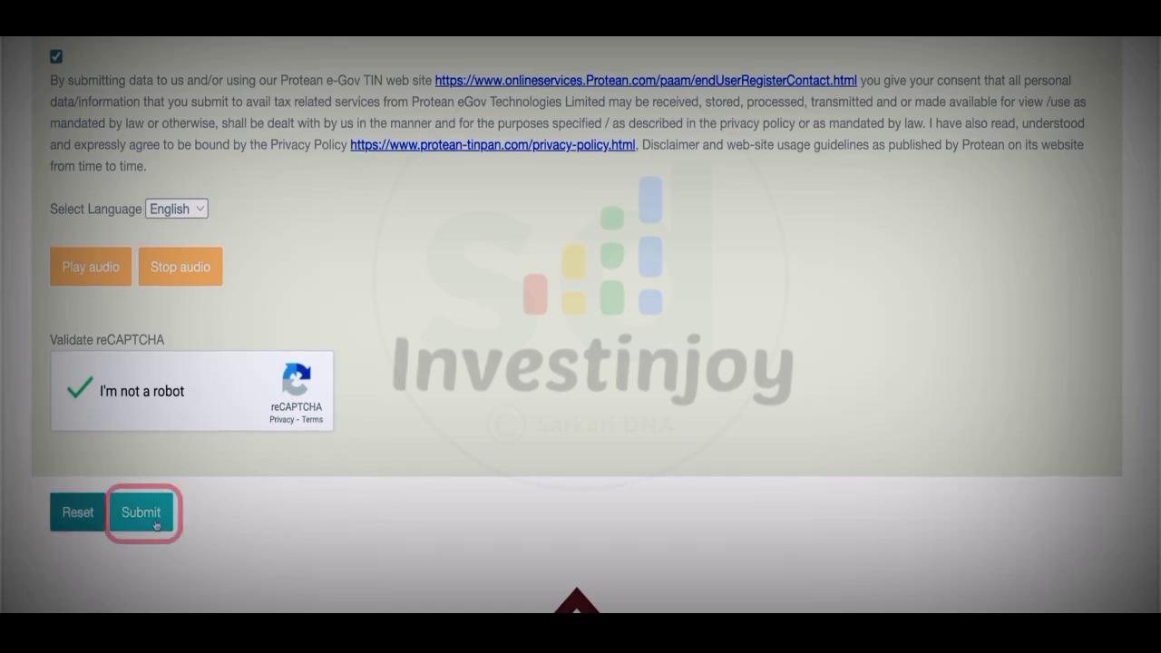
{"action": "left_click", "coordinate": [154, 520]}
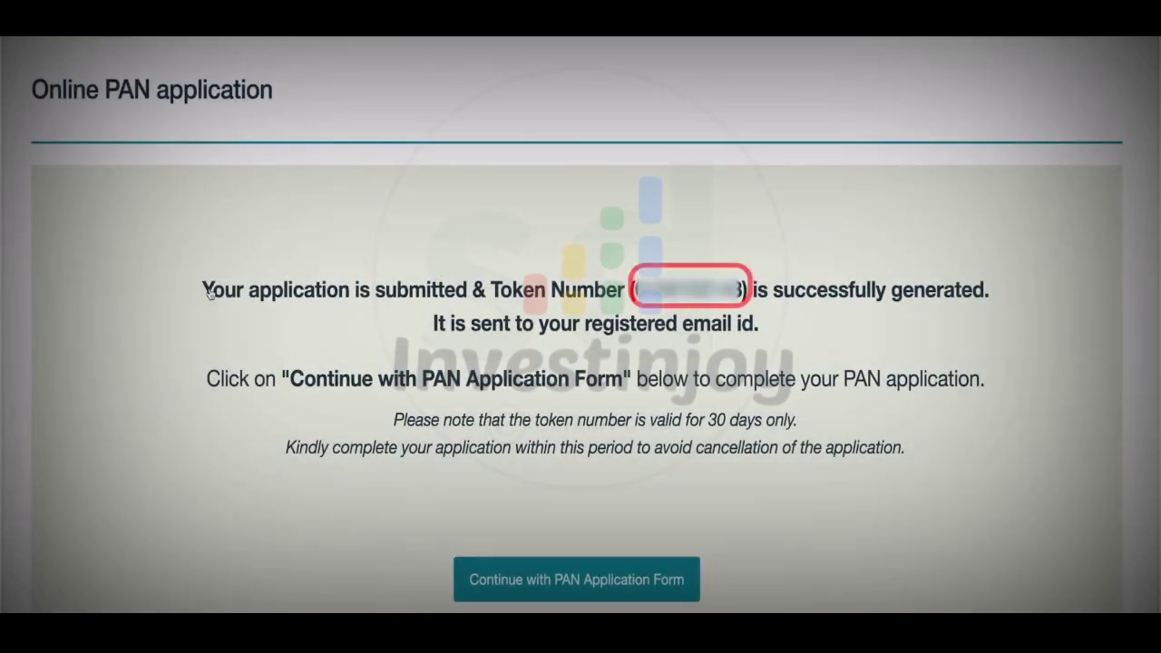
Continue with the PAN application form and choose to submit scanned images through e-Sign
{"action": "left_click_drag", "start_coordinate": [209, 290], "coordinate": [898, 290]}
{"action": "left_click", "coordinate": [455, 337]}
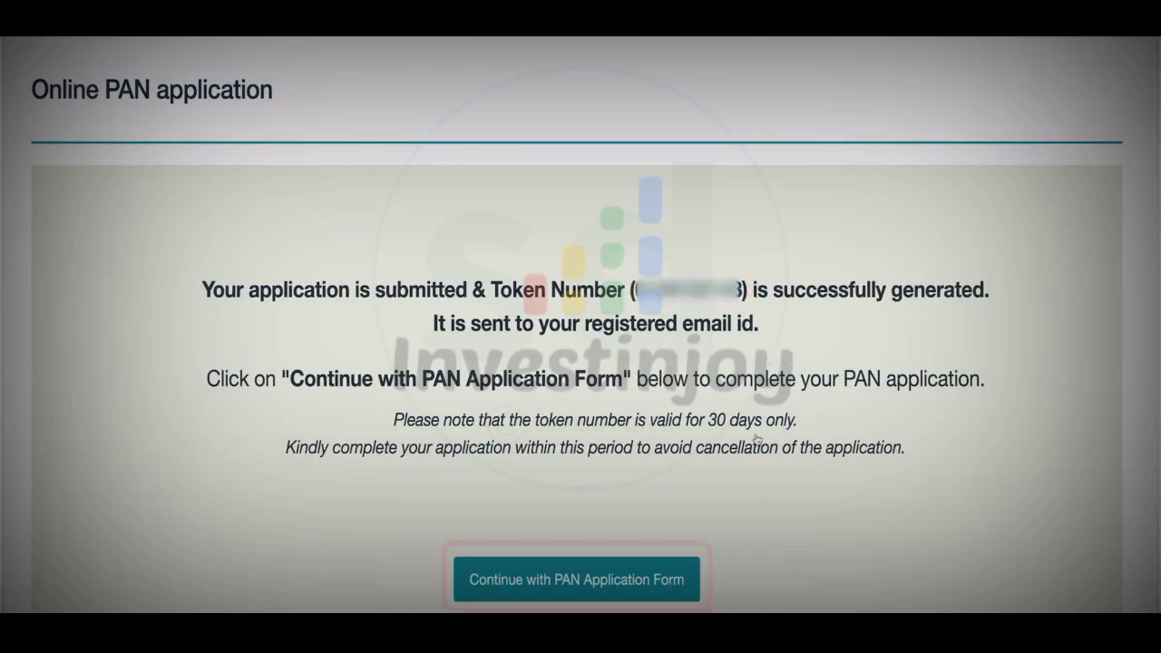
{"action": "left_click", "coordinate": [615, 586]}
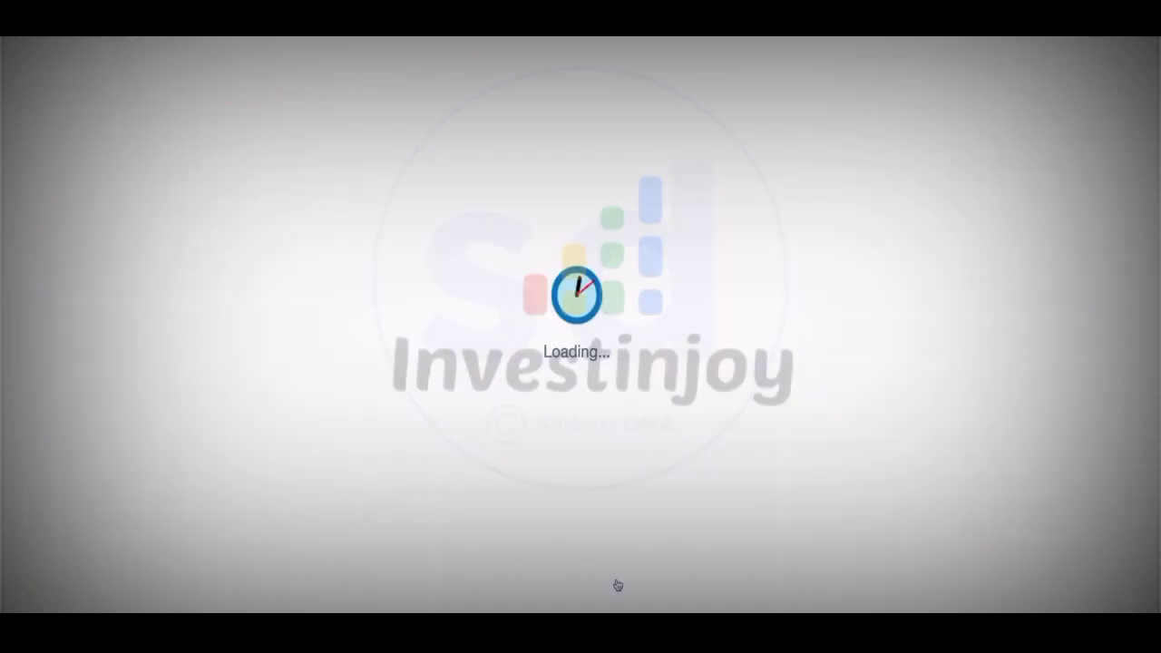
{"action": "scroll", "coordinate": [675, 386], "scroll_direction": "down", "scroll_amount": 3}
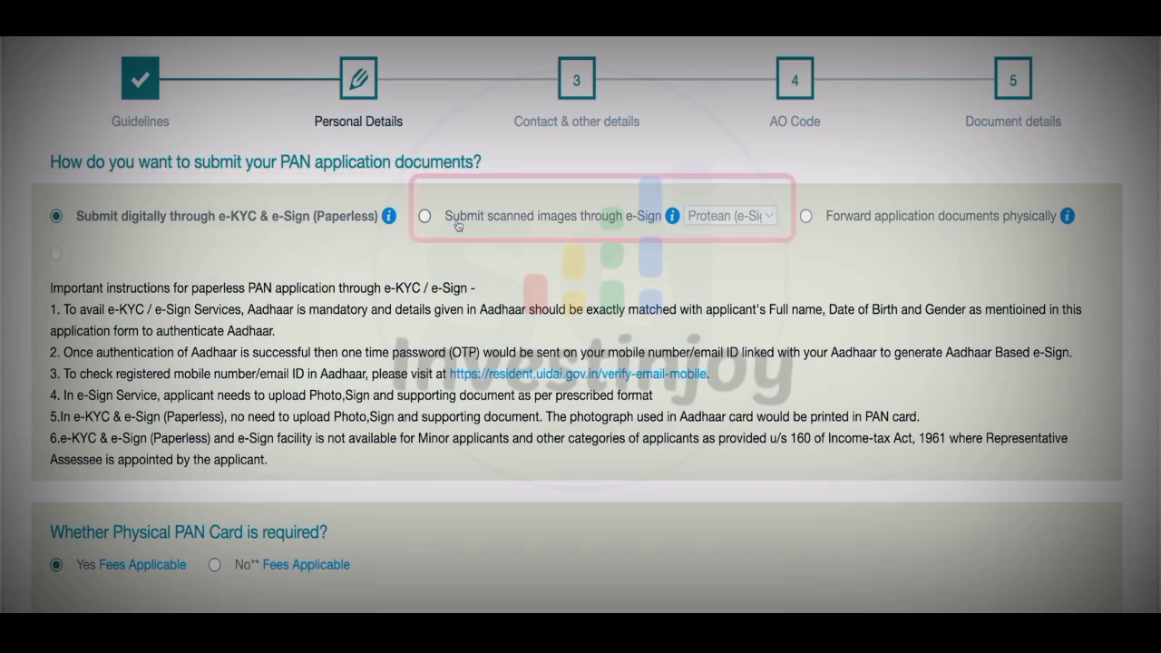
{"action": "left_click", "coordinate": [425, 216]}
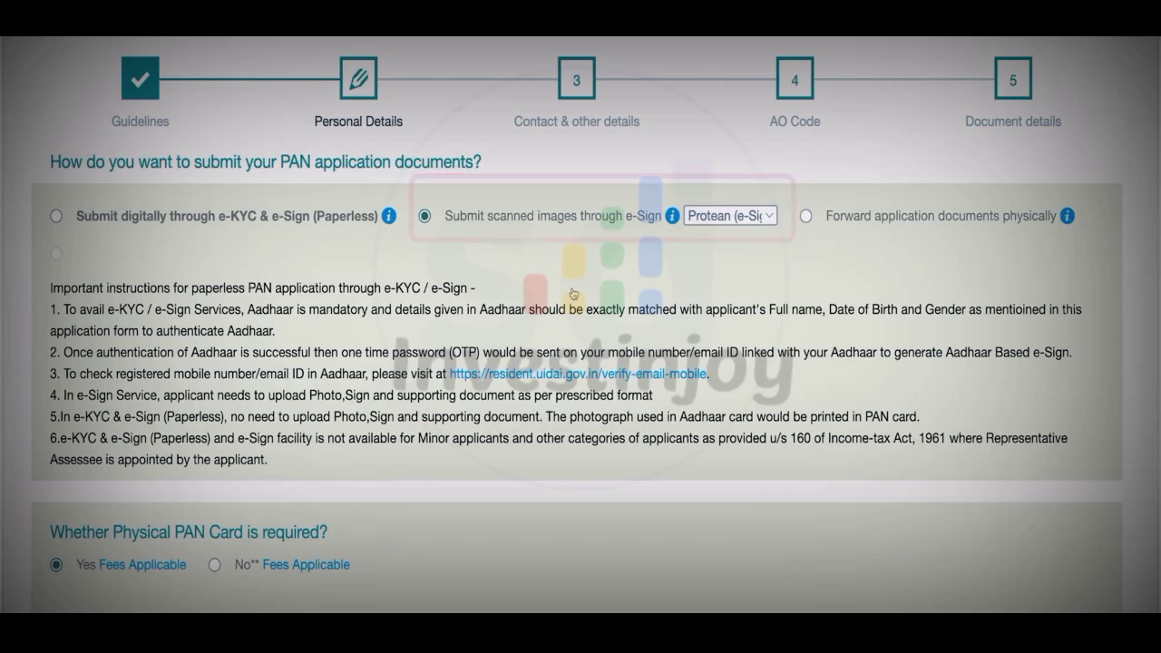
Enter the last four digits of the Aadhaar number and the applicant's name as per Aadhaar
{"action": "scroll", "coordinate": [574, 293], "scroll_direction": "down", "scroll_amount": 3}
{"action": "scroll", "coordinate": [573, 294], "scroll_direction": "down", "scroll_amount": 1}
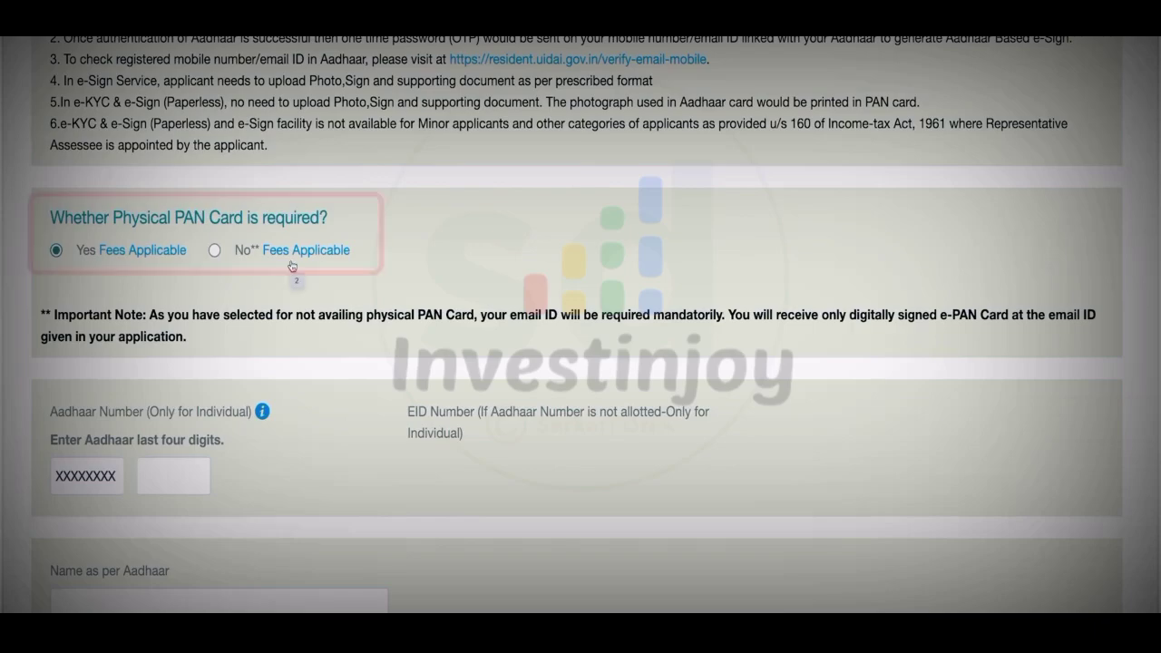
{"action": "scroll", "coordinate": [324, 306], "scroll_direction": "down", "scroll_amount": 3}
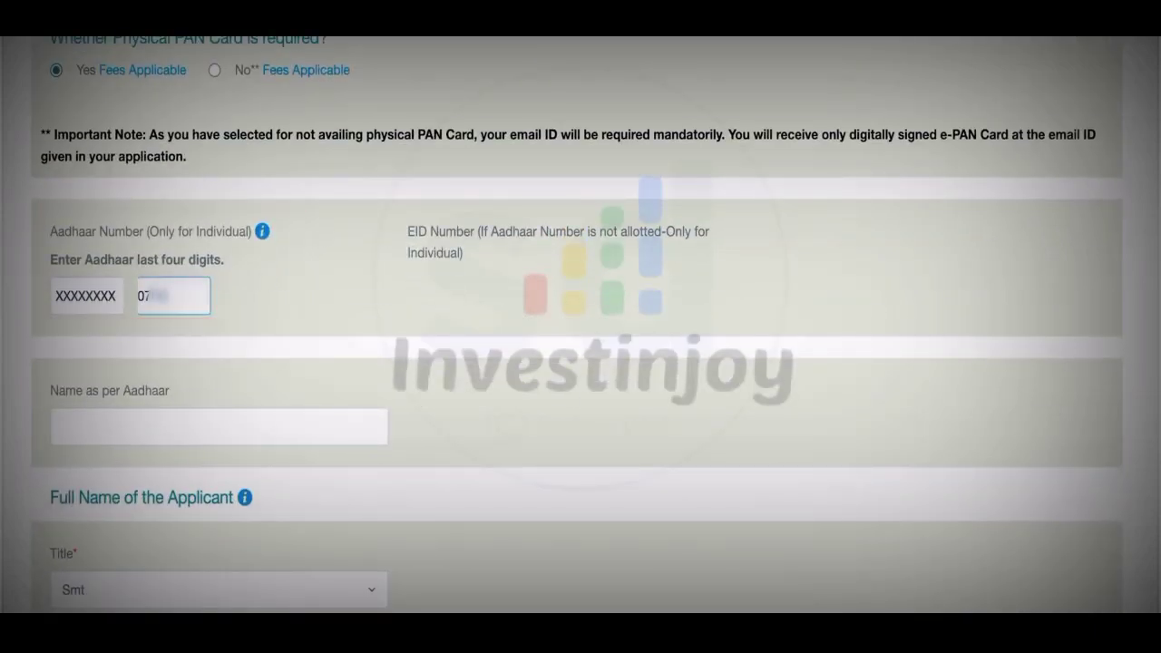
{"action": "scroll", "coordinate": [167, 258], "scroll_direction": "down", "scroll_amount": 3}
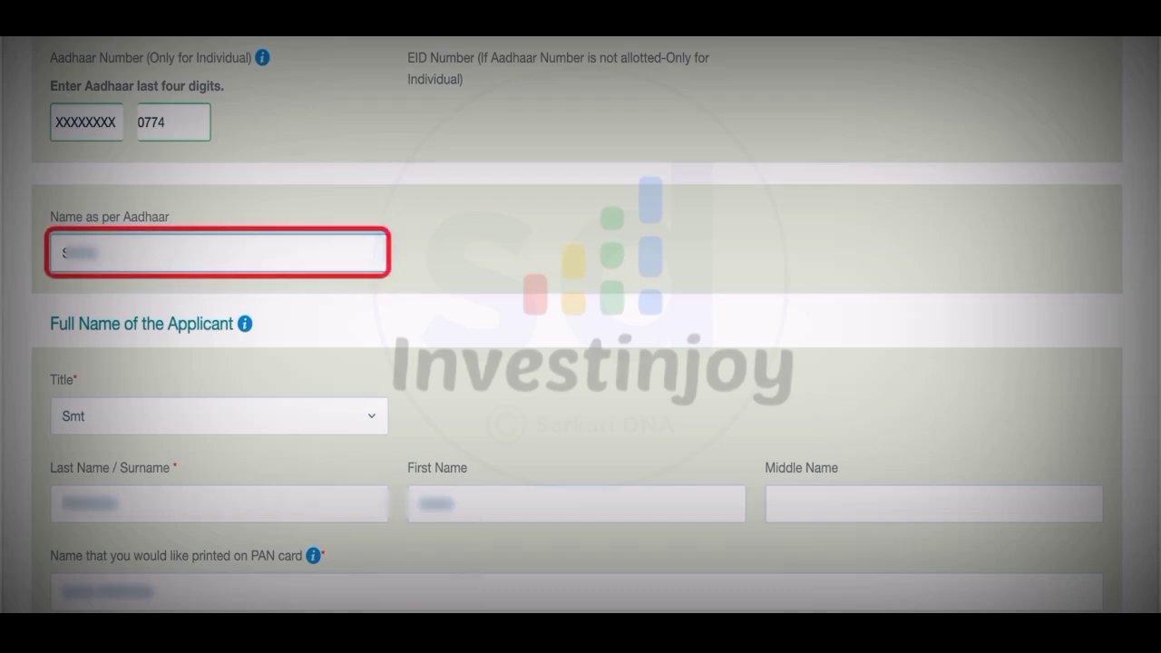
Set the applicant's gender to Female
{"action": "scroll", "coordinate": [553, 402], "scroll_direction": "down", "scroll_amount": 6}
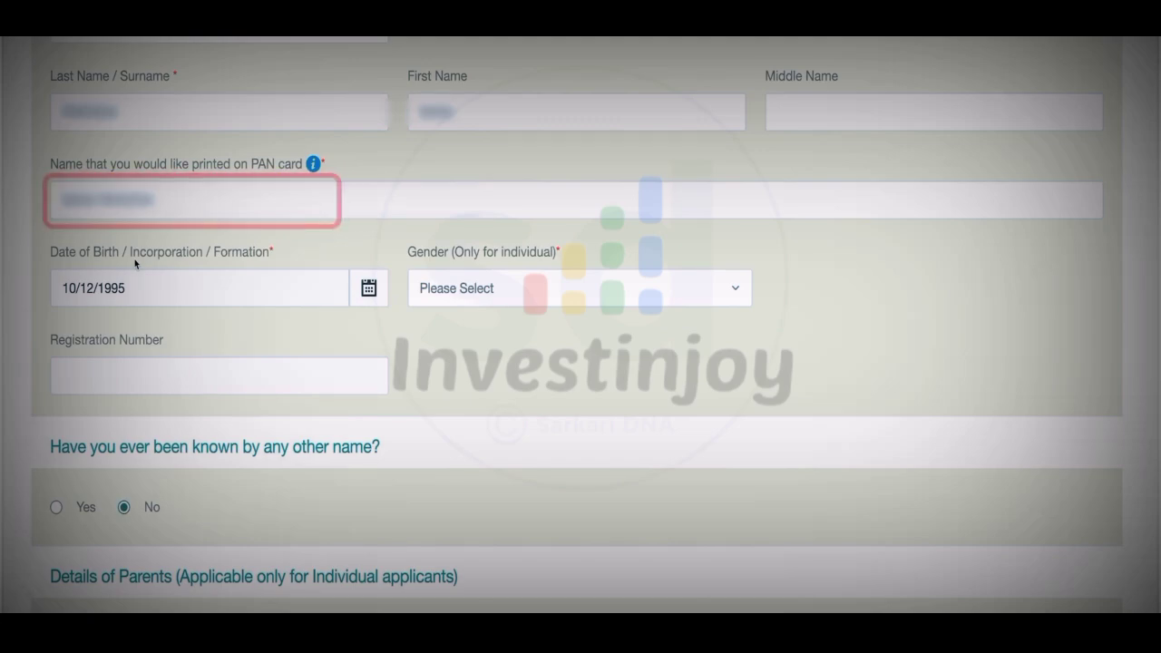
{"action": "left_click", "coordinate": [544, 288]}
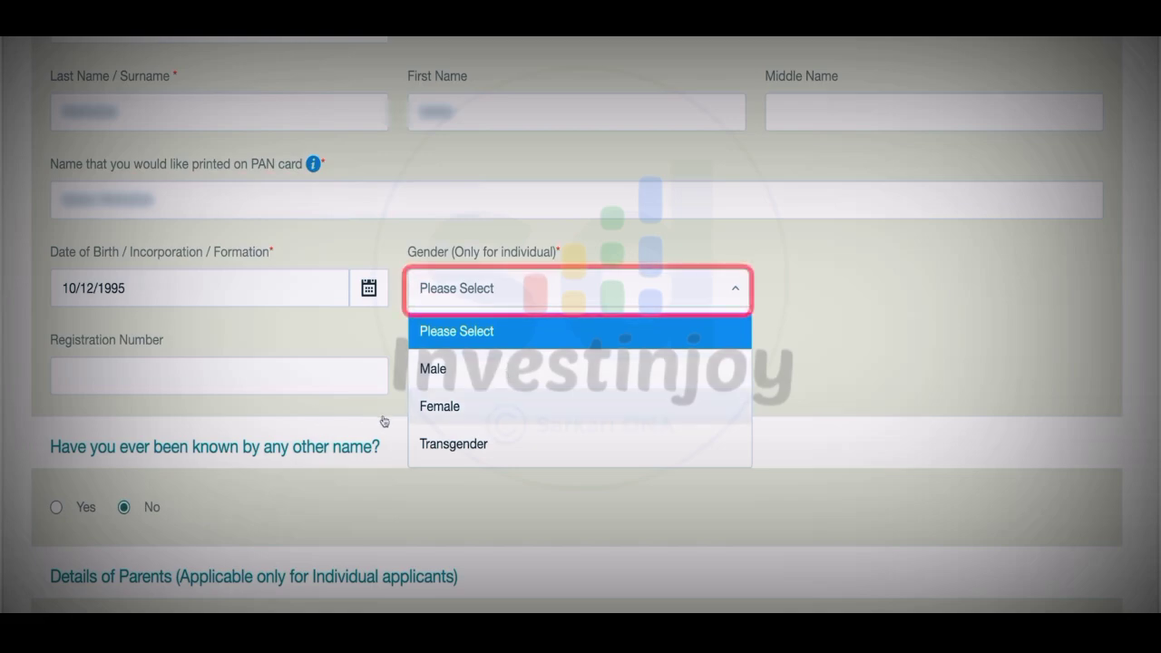
{"action": "left_click", "coordinate": [461, 420]}
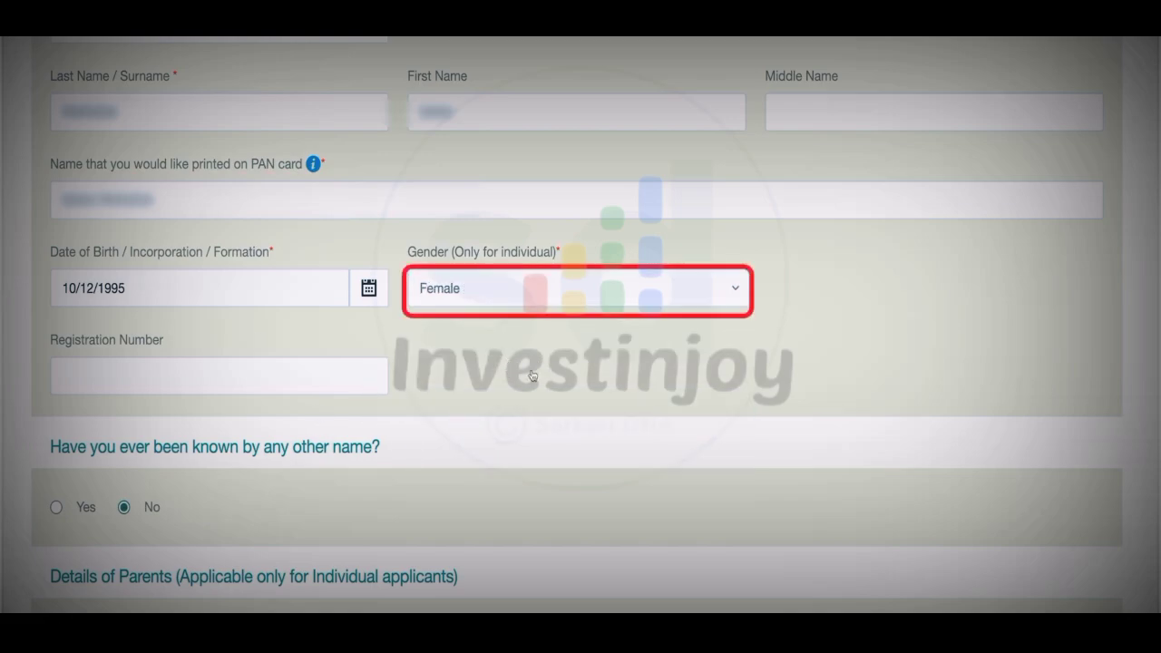
Enter the father's surname and first name, and proceed to the Contact & other details stage
{"action": "scroll", "coordinate": [329, 273], "scroll_direction": "down", "scroll_amount": 2}
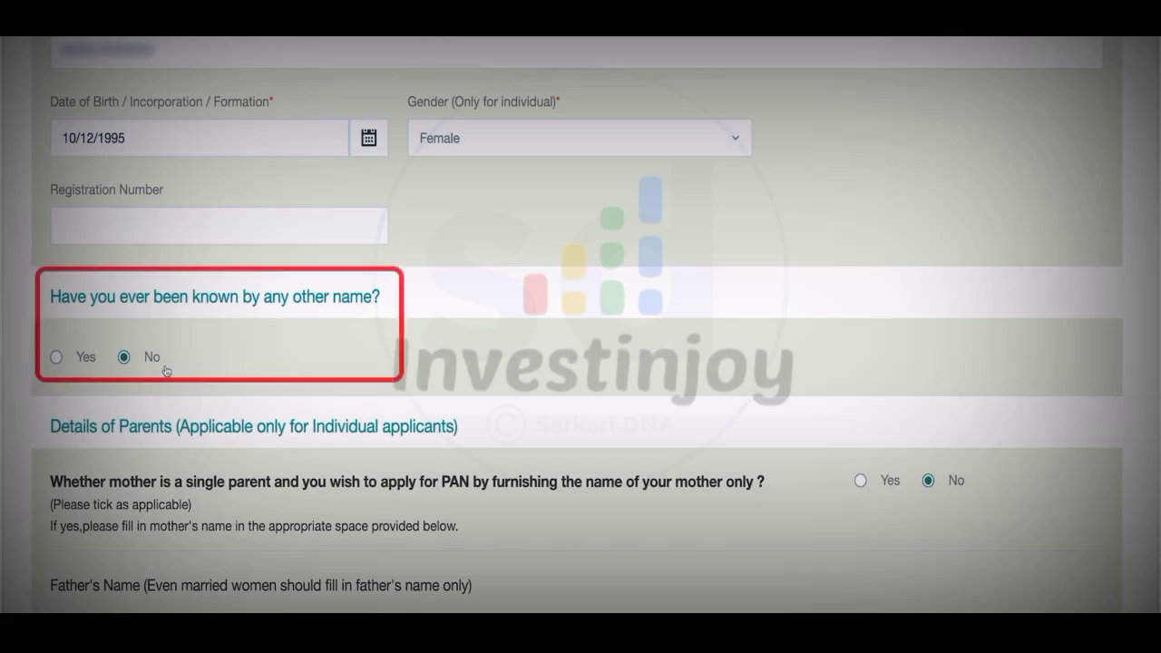
{"action": "scroll", "coordinate": [661, 448], "scroll_direction": "down", "scroll_amount": 3}
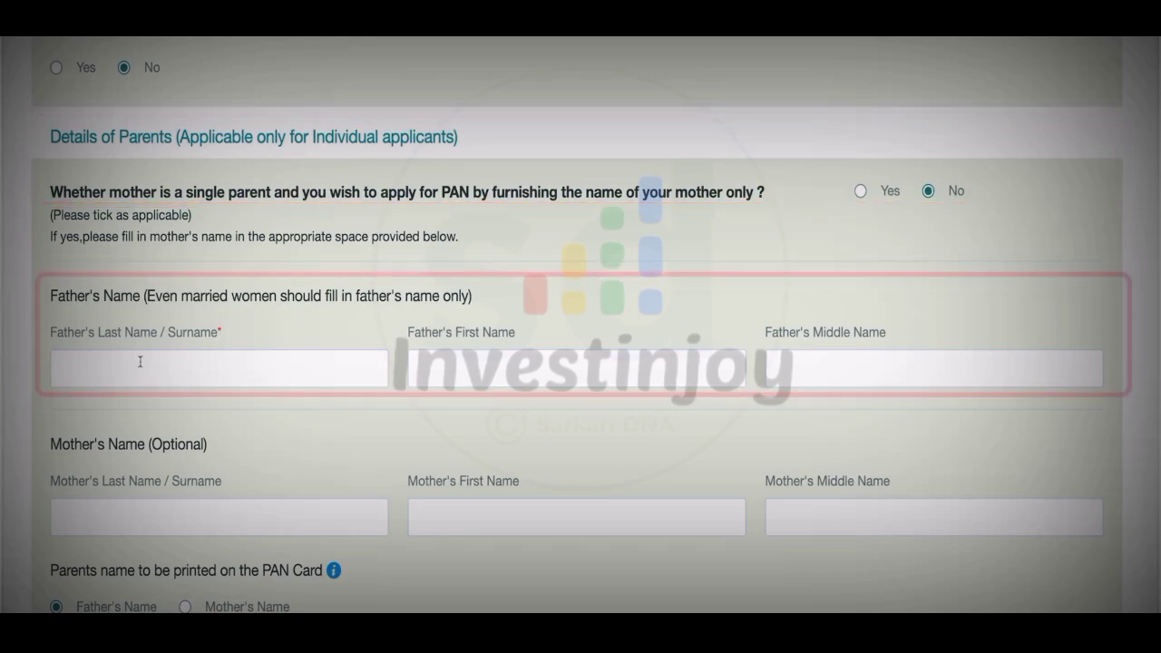
{"action": "scroll", "coordinate": [281, 376], "scroll_direction": "down", "scroll_amount": 1}
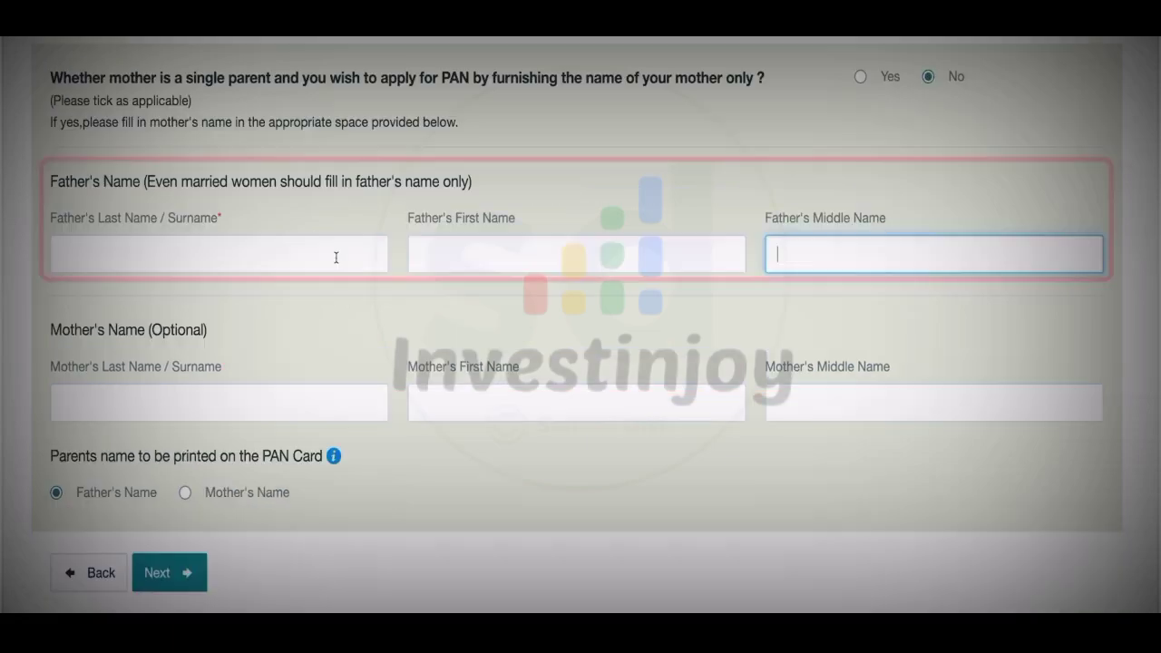
{"action": "left_click", "coordinate": [518, 261]}
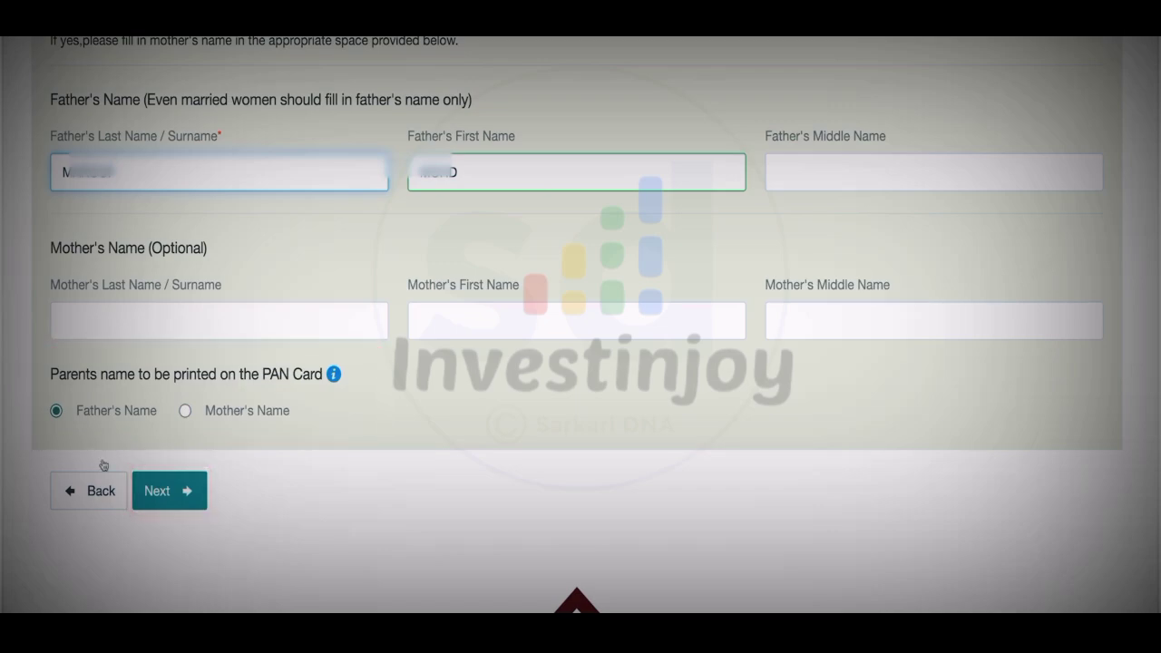
{"action": "left_click", "coordinate": [170, 493]}
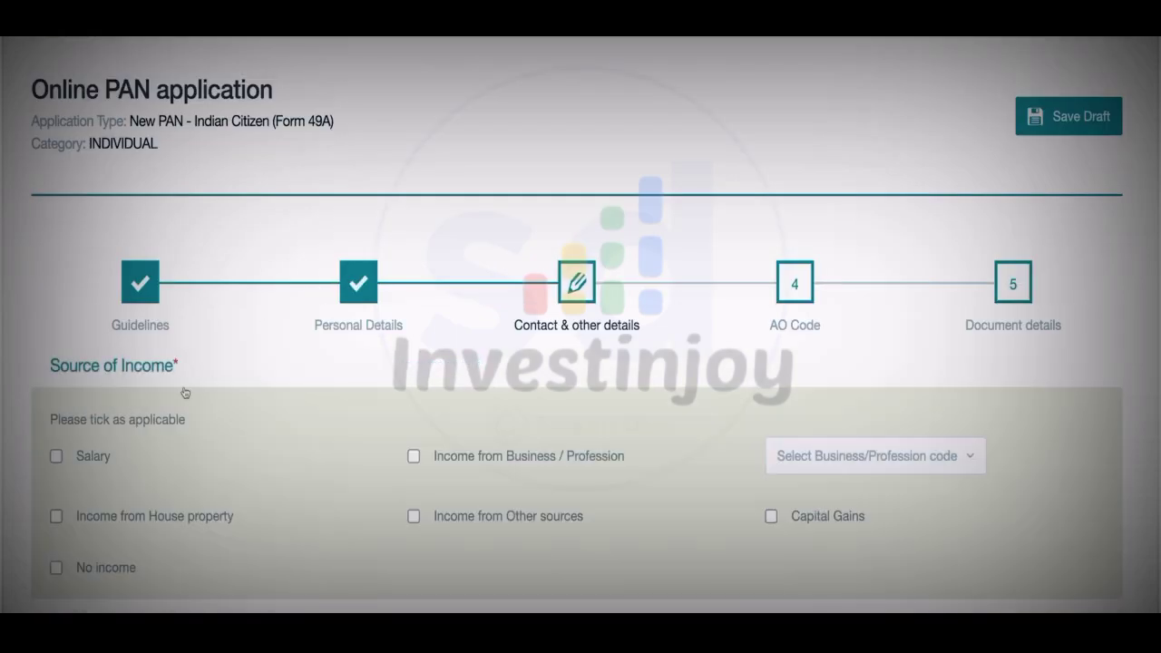
{"action": "scroll", "coordinate": [443, 405], "scroll_direction": "down", "scroll_amount": 3}
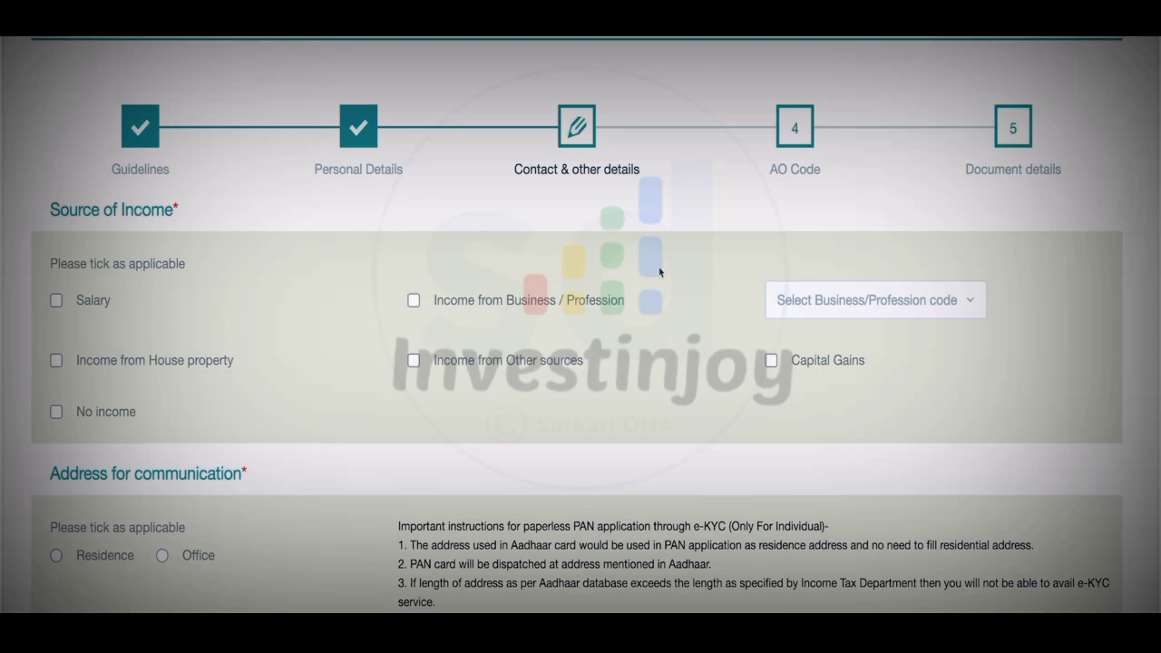
Declare No income as the applicant's source of income
{"action": "scroll", "coordinate": [587, 329], "scroll_direction": "down", "scroll_amount": 3}
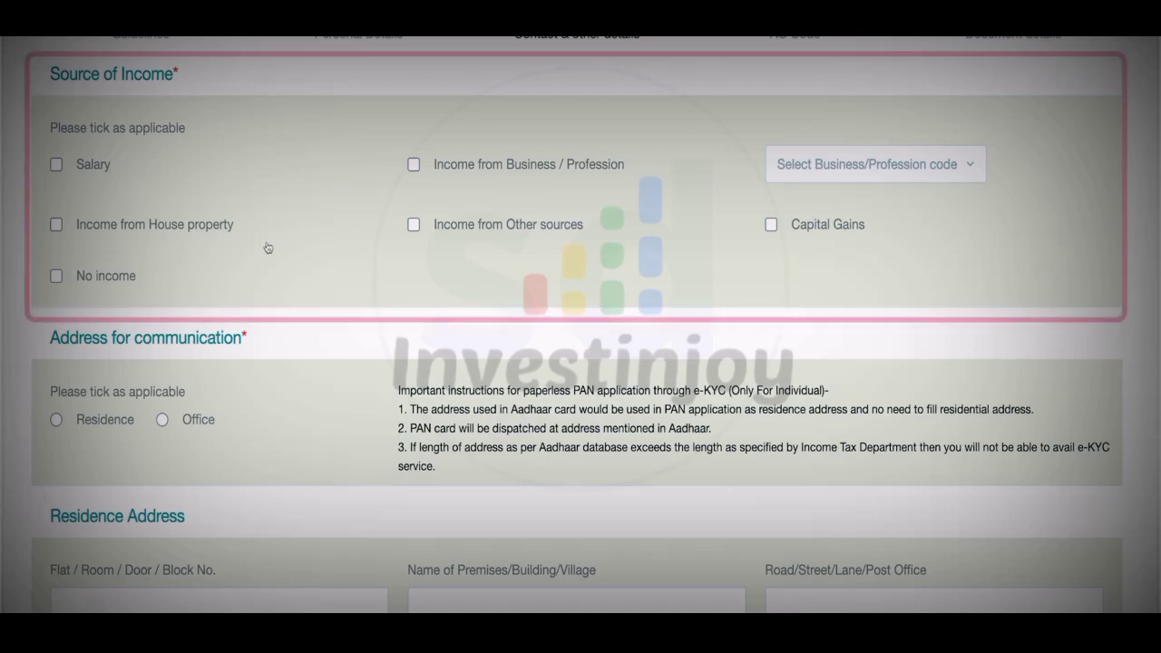
{"action": "scroll", "coordinate": [643, 266], "scroll_direction": "down", "scroll_amount": 2}
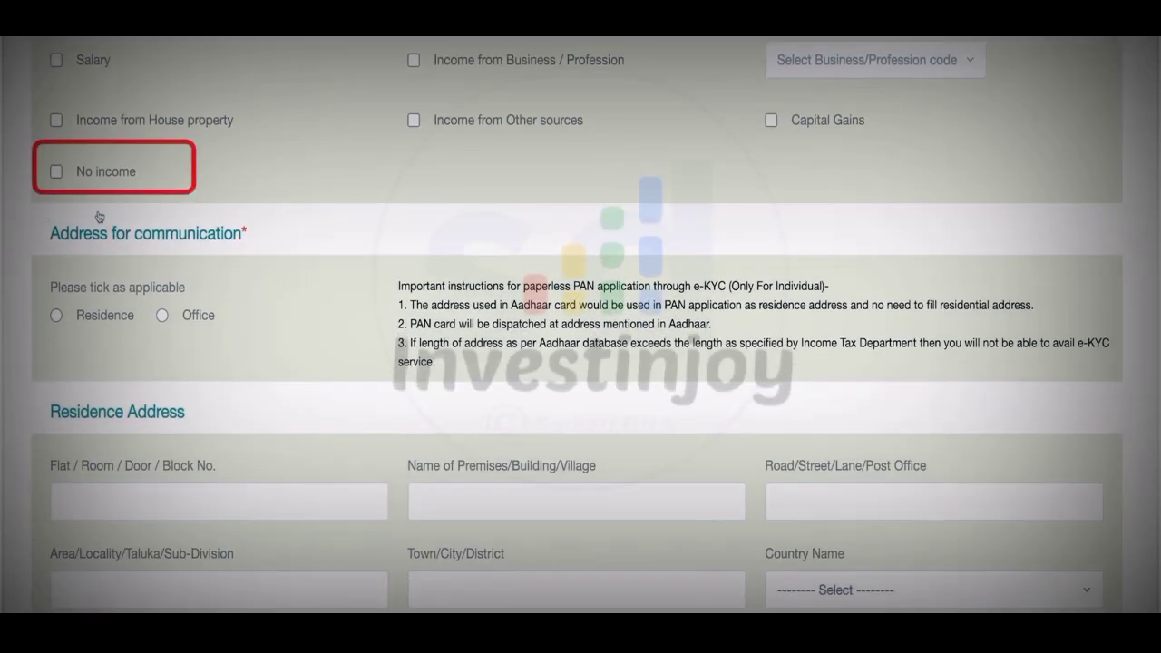
{"action": "left_click", "coordinate": [56, 173]}
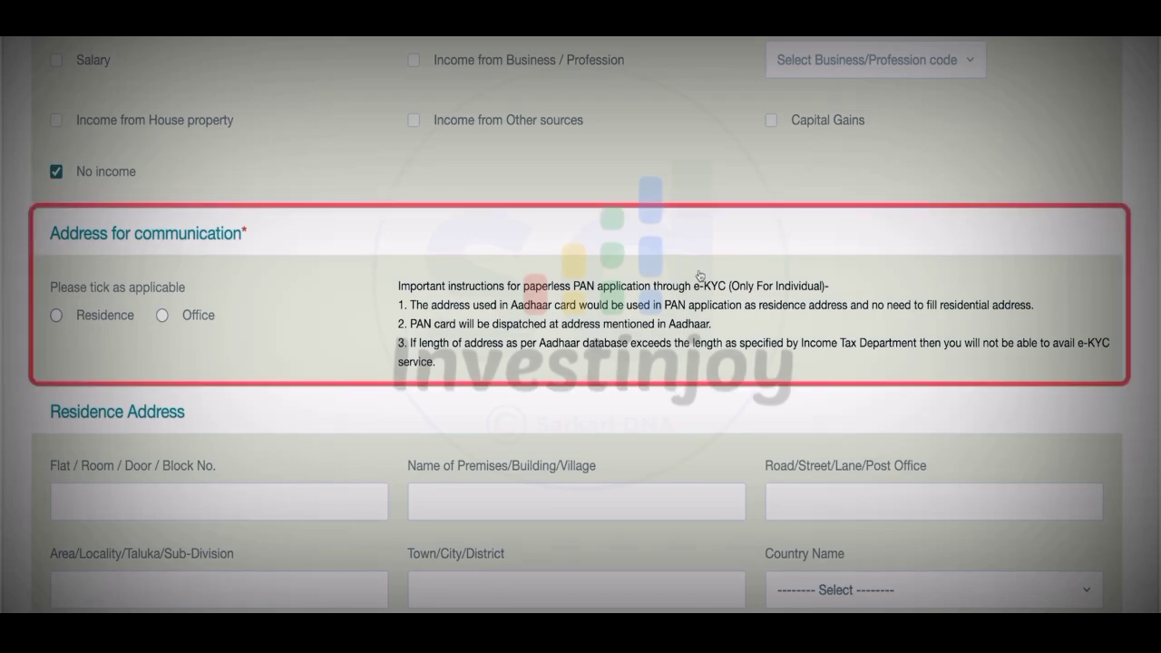
Enter the flat number, premises name and road or post office of the applicant's residence address
{"action": "scroll", "coordinate": [700, 275], "scroll_direction": "down", "scroll_amount": 3}
{"action": "scroll", "coordinate": [635, 273], "scroll_direction": "down", "scroll_amount": 1}
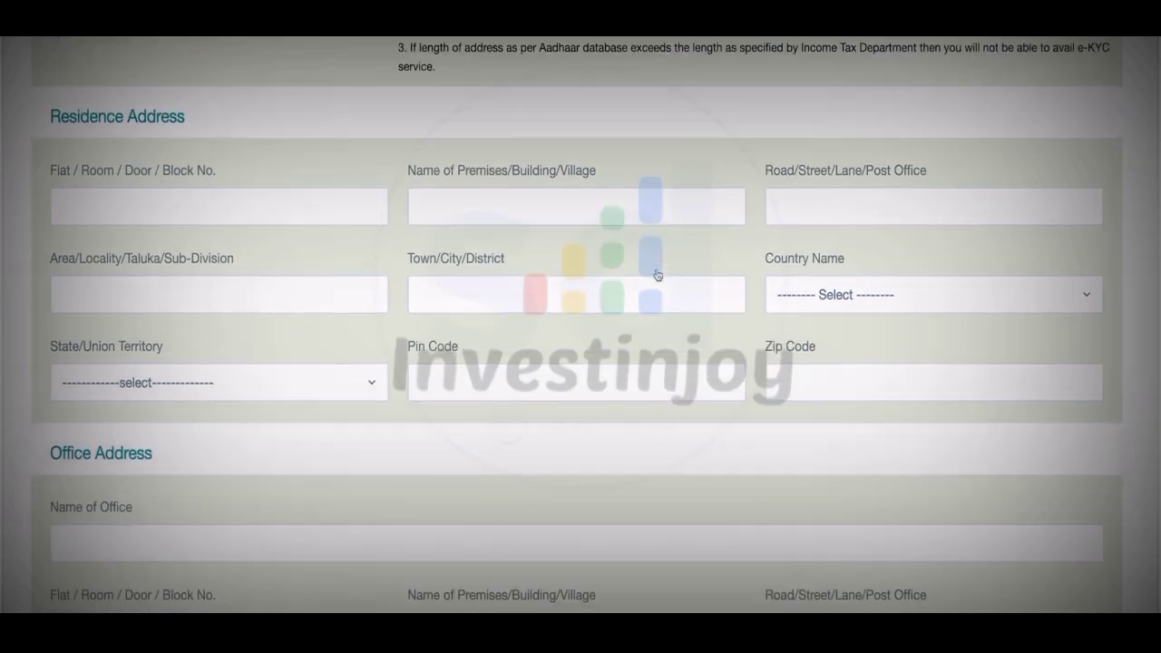
{"action": "left_click", "coordinate": [356, 201]}
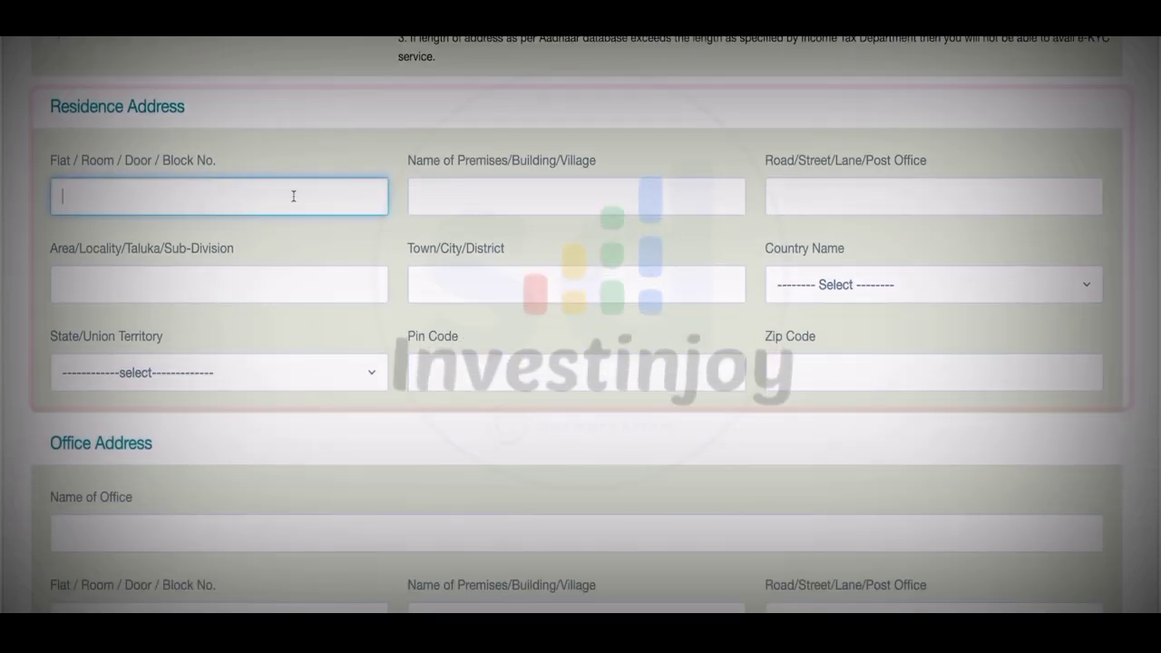
{"action": "type", "text": "0"}
{"action": "left_click", "coordinate": [547, 197]}
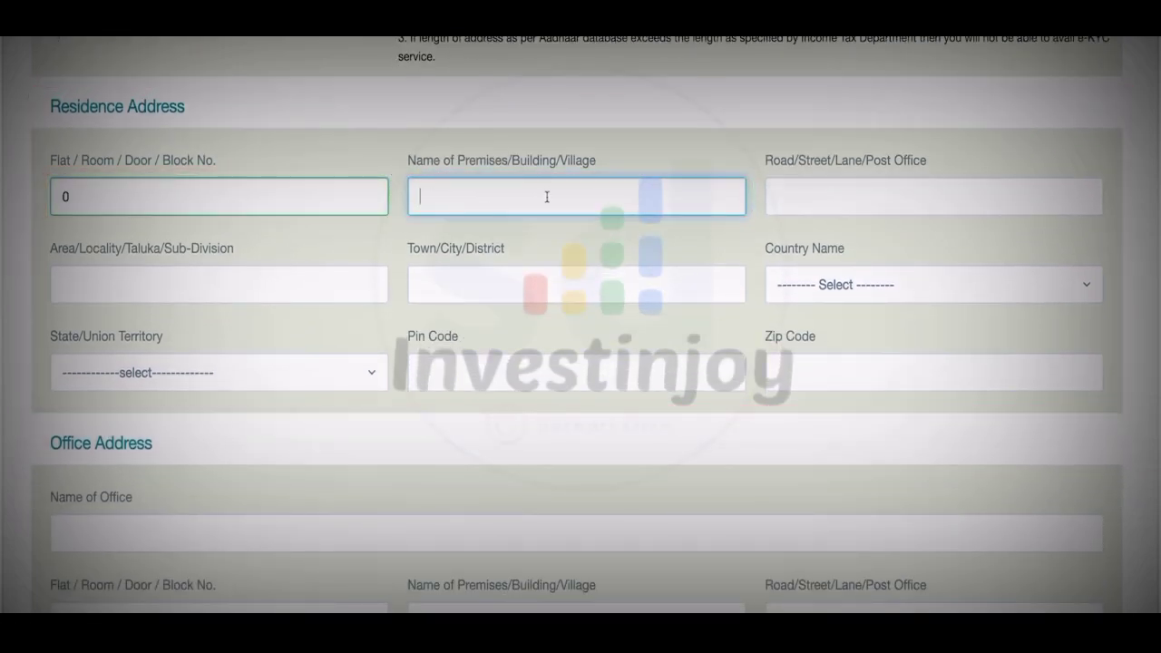
{"action": "type", "text": "TA"}
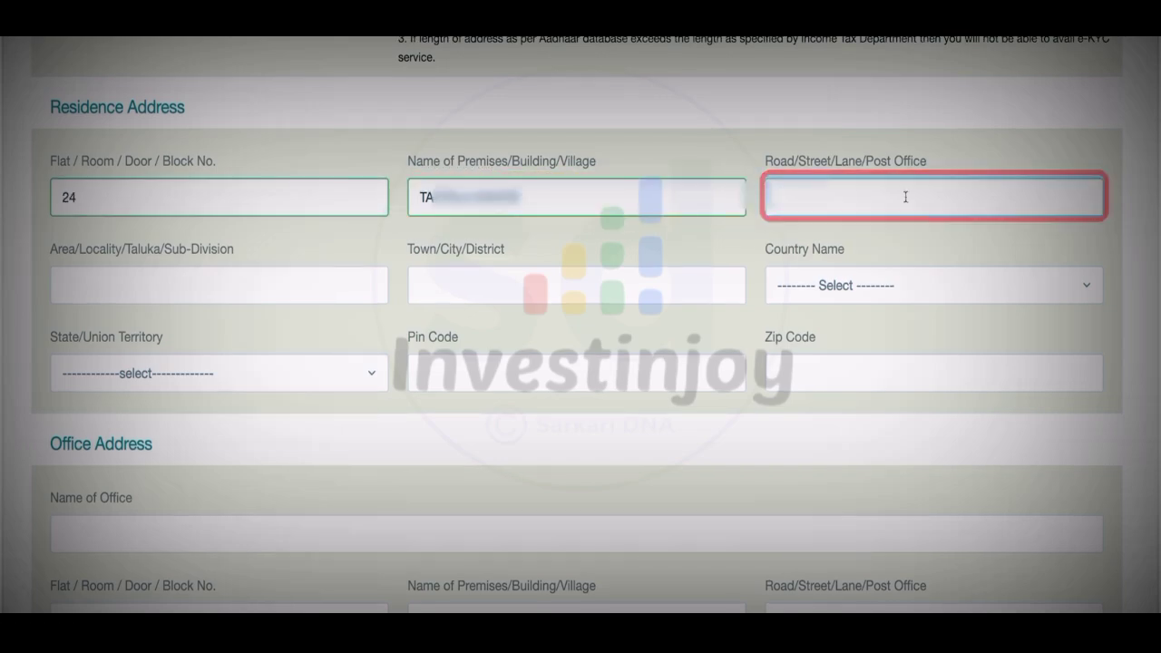
{"action": "type", "text": "Street"}
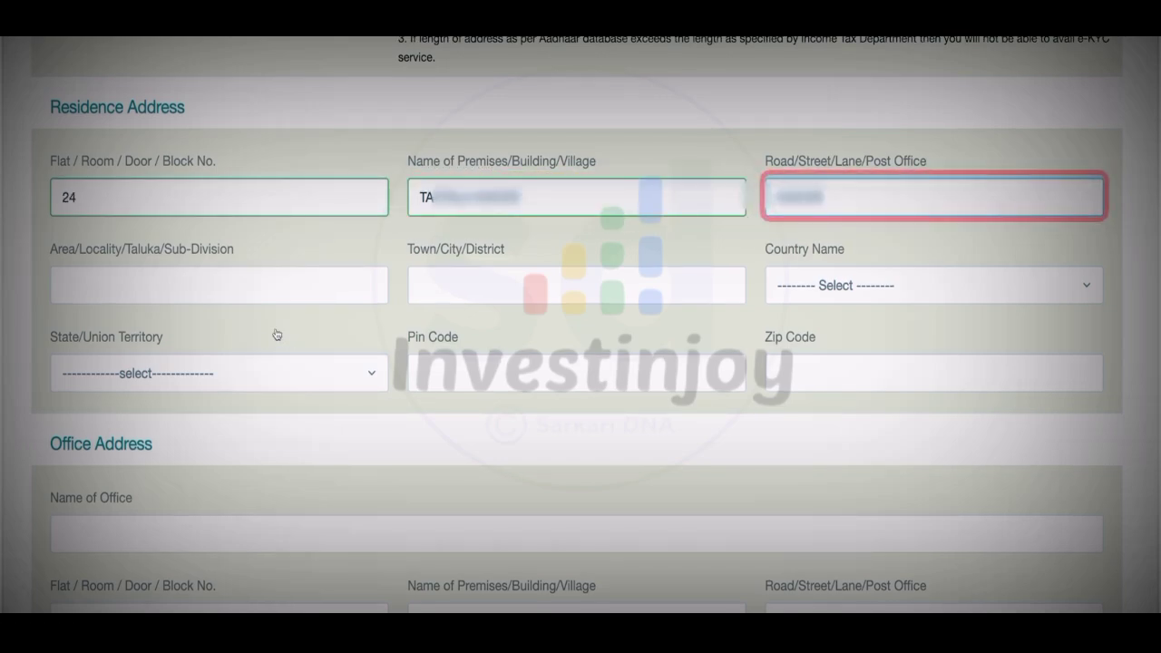
Complete the residence address with the area, town, country INDIA, state UTTAR PRADESH and the postal code
{"action": "left_click", "coordinate": [282, 292]}
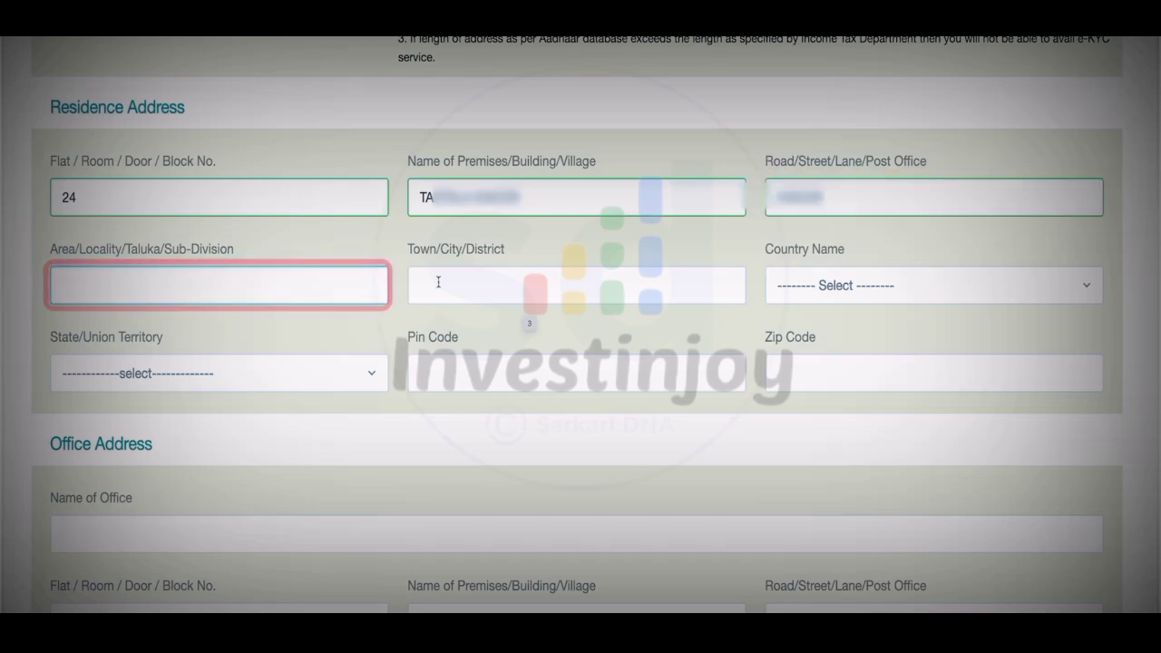
{"action": "type", "text": "LUCKNOW"}
{"action": "key", "text": "Tab"}
{"action": "type", "text": "K"}
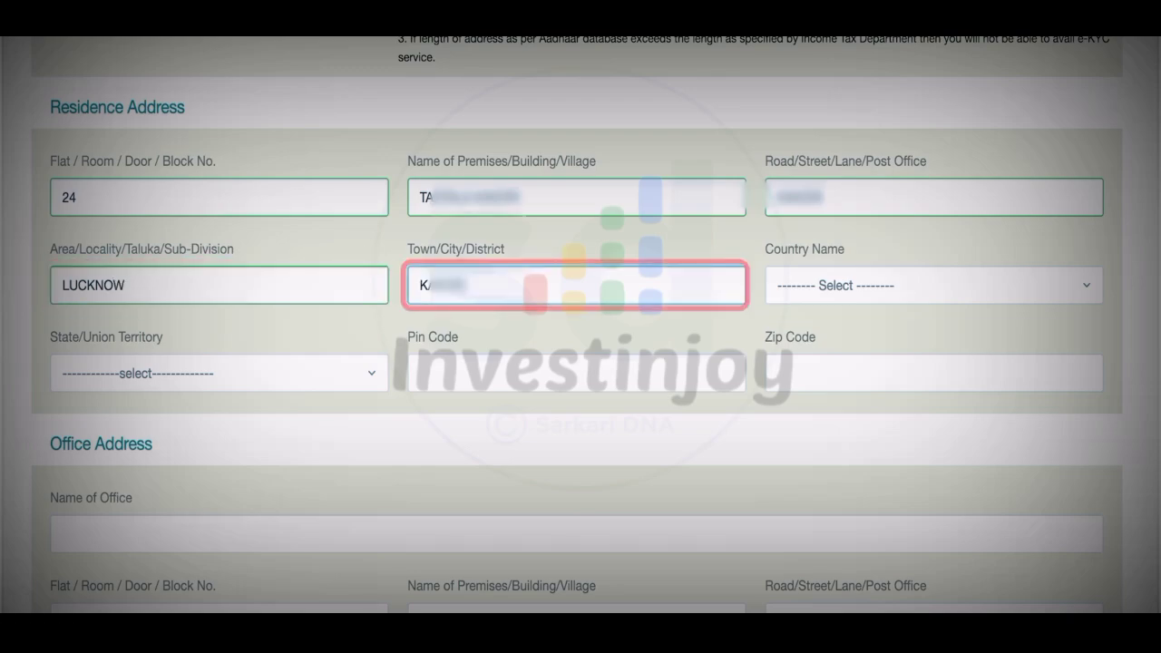
{"action": "key", "text": "Tab"}
{"action": "scroll", "coordinate": [895, 293], "scroll_direction": "up", "scroll_amount": 1}
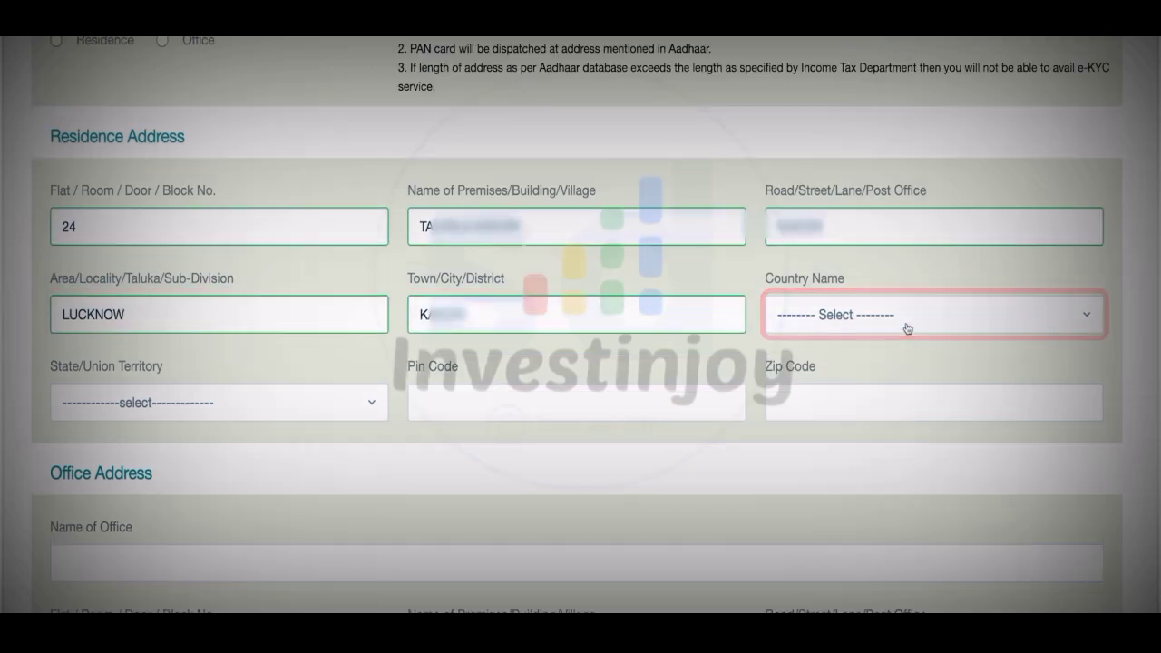
{"action": "left_click", "coordinate": [905, 325]}
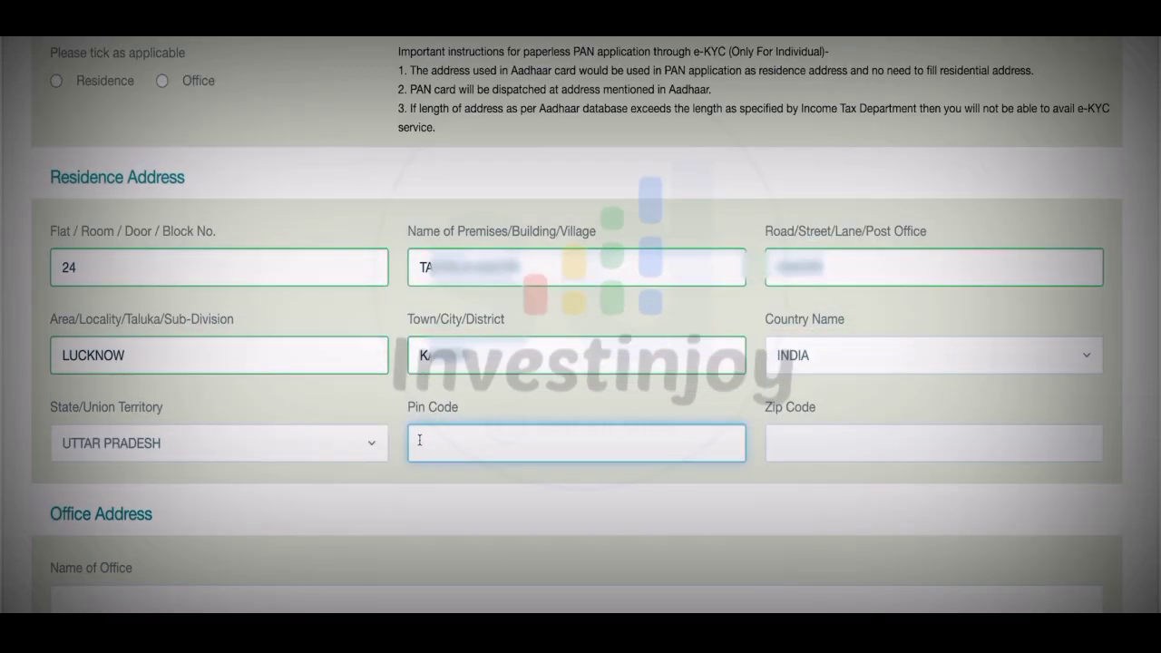
{"action": "type", "text": "2"}
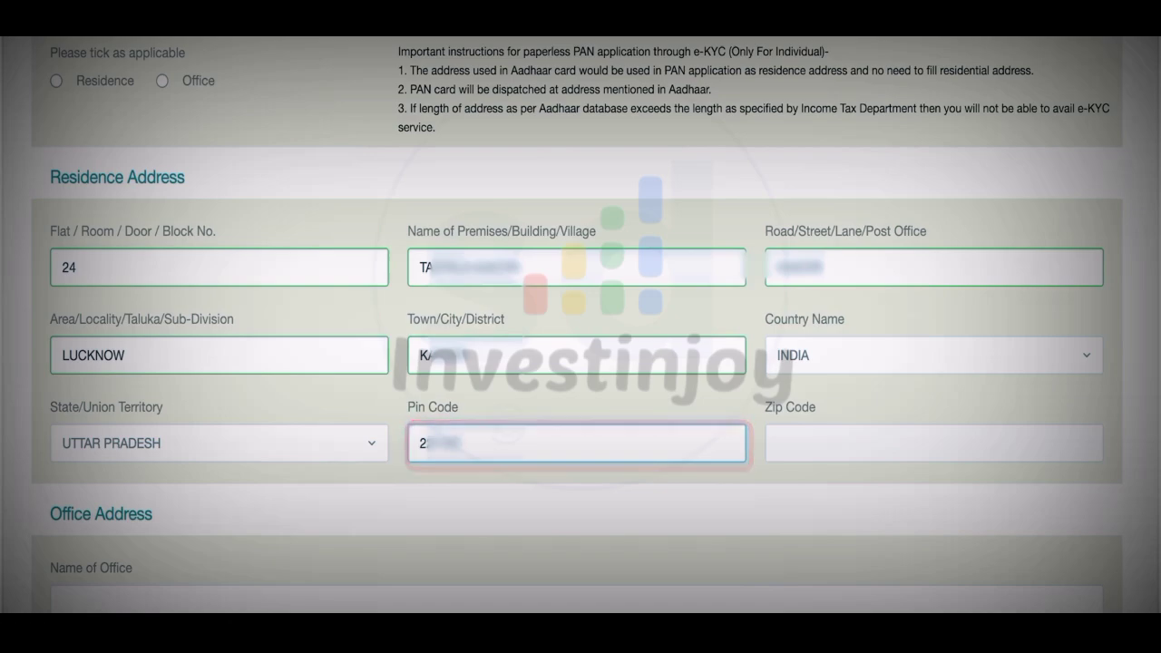
Set the telephone country code to INDIA (91) and proceed to the AO Code stage
{"action": "scroll", "coordinate": [693, 321], "scroll_direction": "down", "scroll_amount": 5}
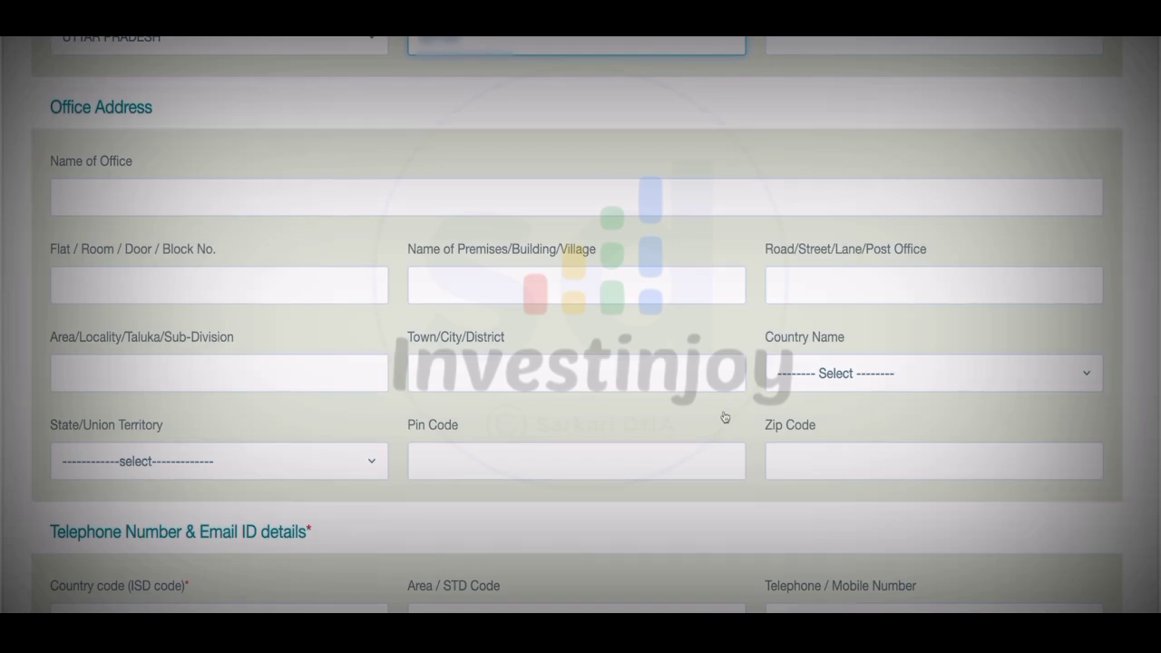
{"action": "scroll", "coordinate": [726, 415], "scroll_direction": "down", "scroll_amount": 3}
{"action": "left_click", "coordinate": [367, 333]}
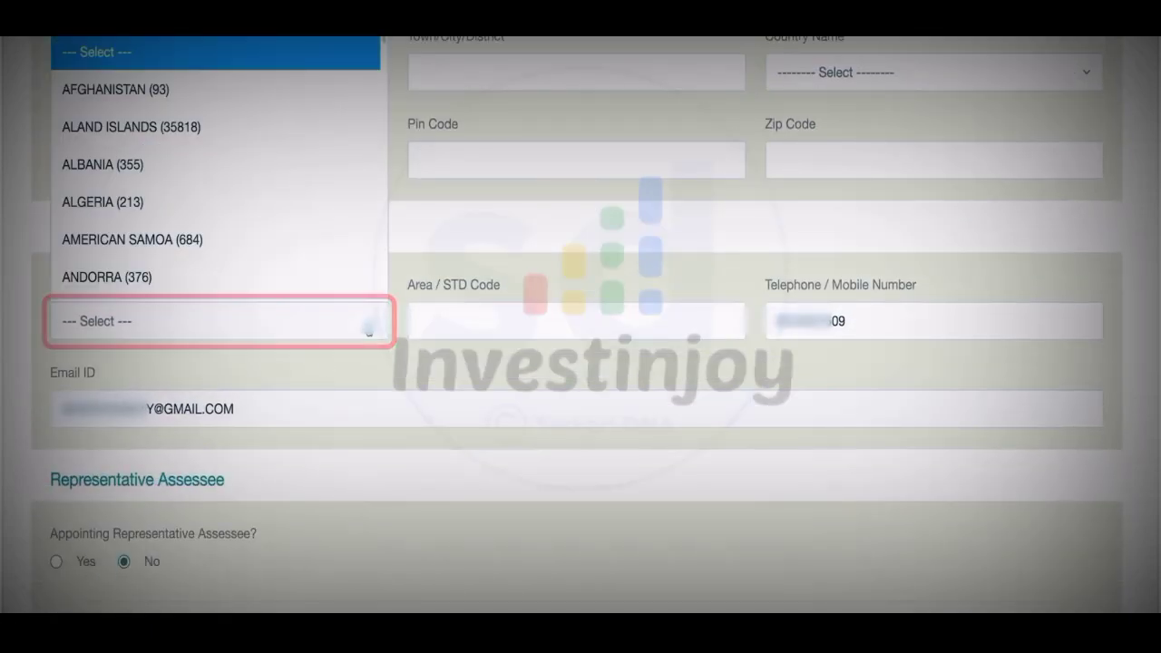
{"action": "left_click", "coordinate": [219, 88]}
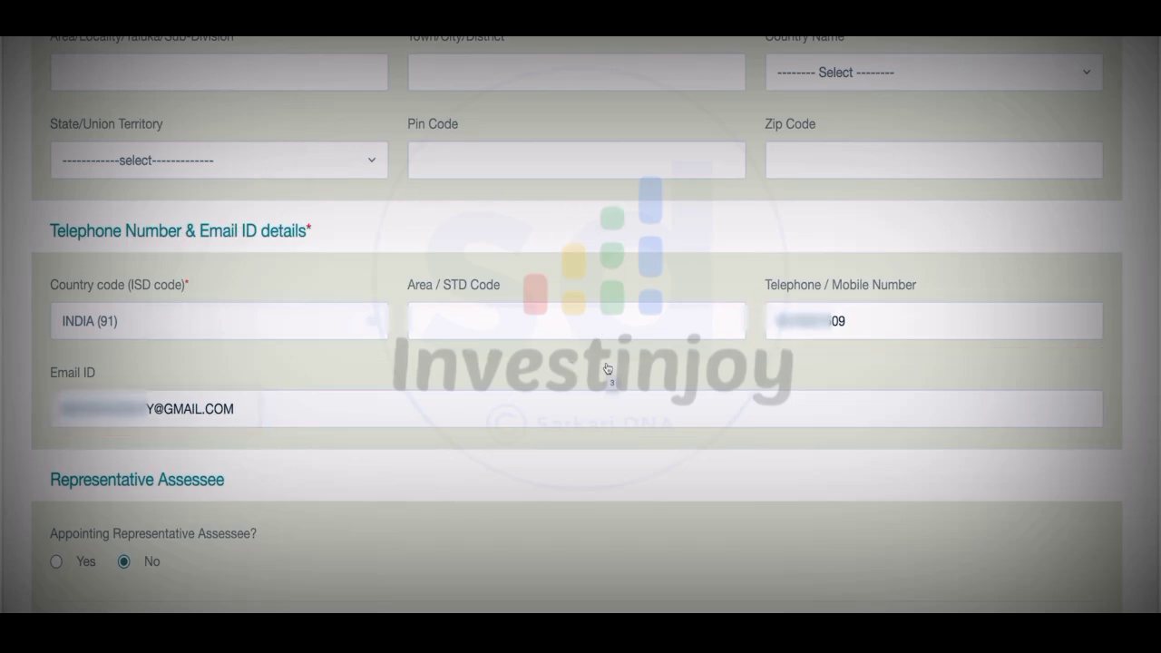
{"action": "scroll", "coordinate": [608, 368], "scroll_direction": "down", "scroll_amount": 1}
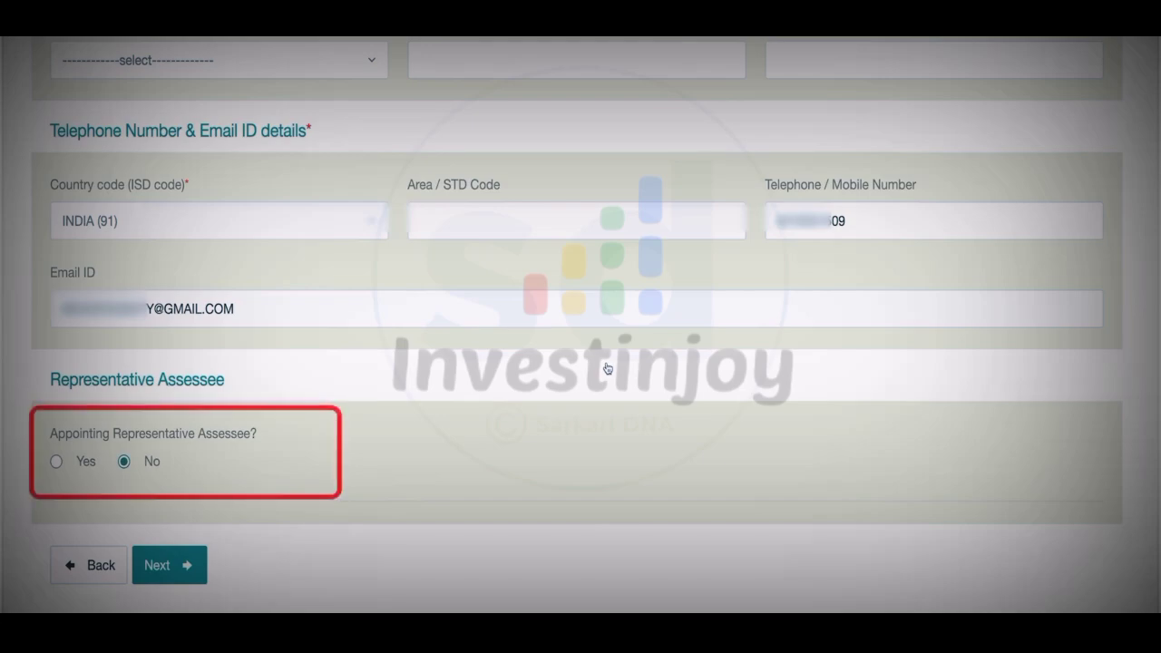
{"action": "scroll", "coordinate": [589, 376], "scroll_direction": "down", "scroll_amount": 1}
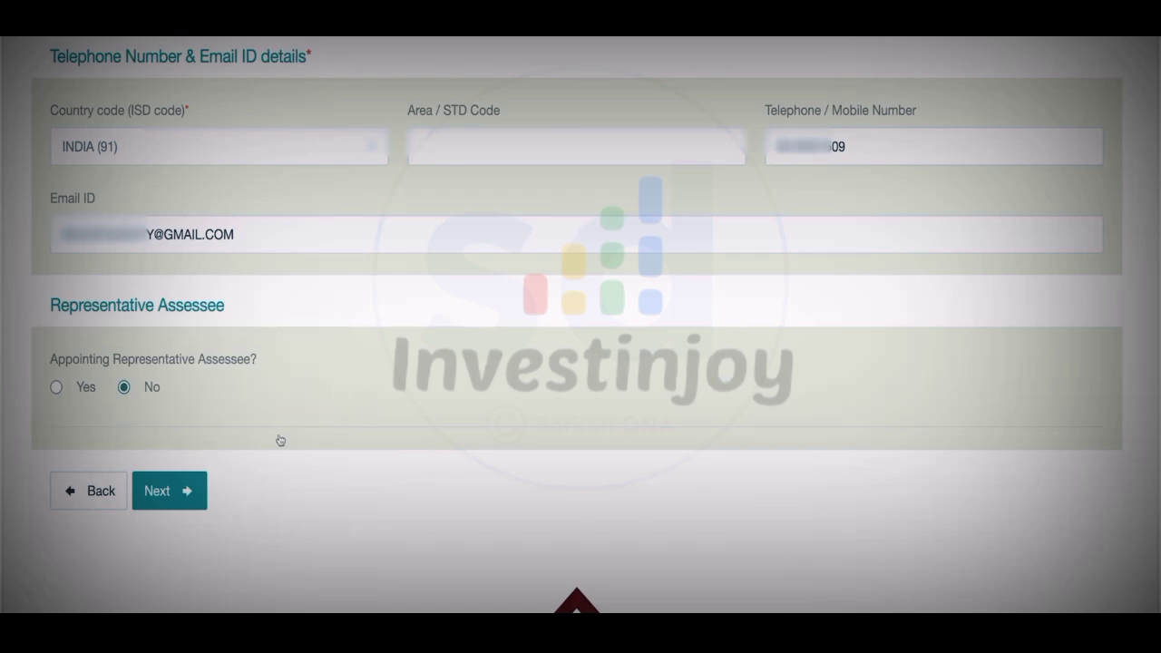
{"action": "left_click", "coordinate": [170, 491]}
Save a draft of the PAN application at the AO Code stage
{"action": "scroll", "coordinate": [657, 483], "scroll_direction": "down", "scroll_amount": 3}
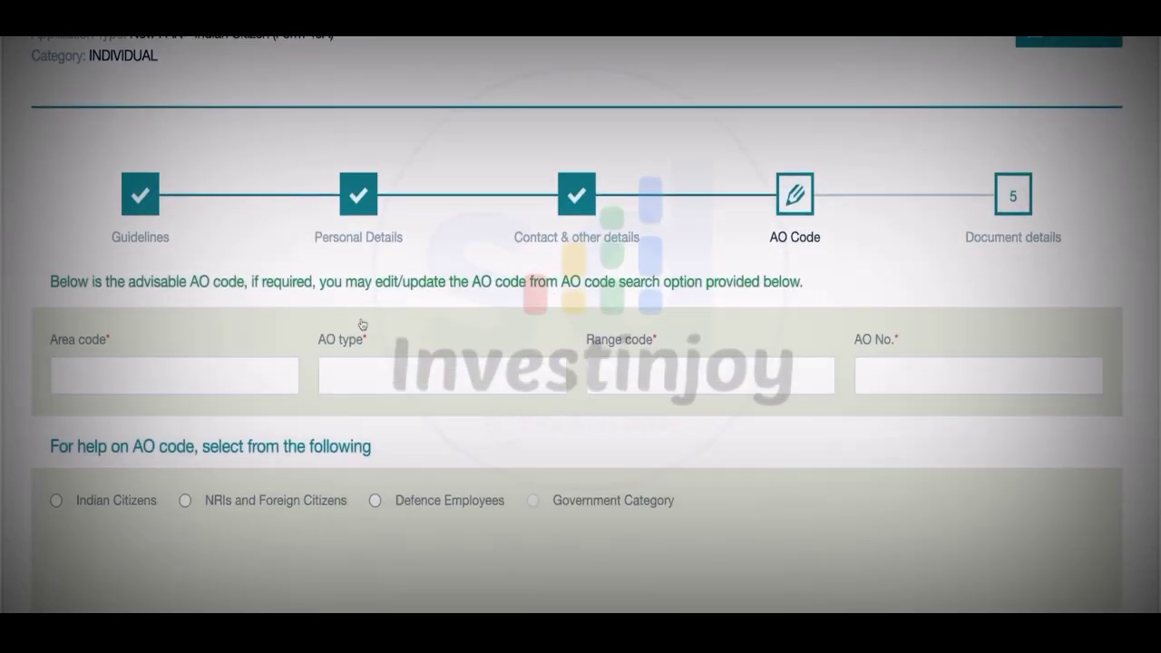
{"action": "scroll", "coordinate": [395, 358], "scroll_direction": "down", "scroll_amount": 1}
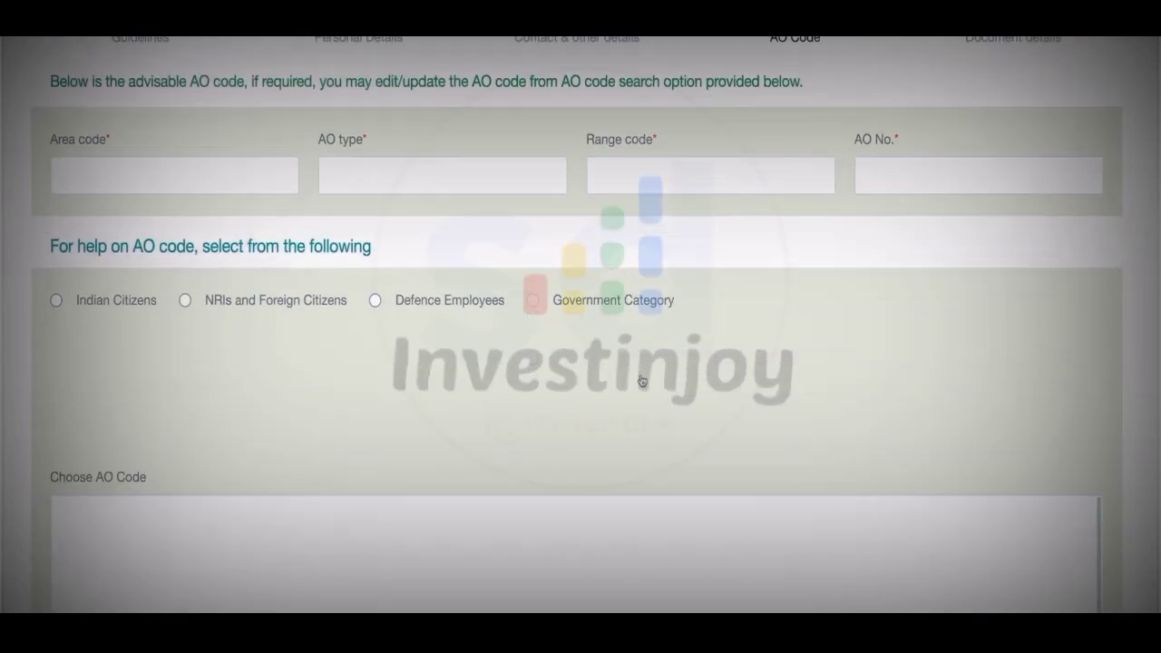
{"action": "scroll", "coordinate": [642, 381], "scroll_direction": "up", "scroll_amount": 2}
{"action": "scroll", "coordinate": [642, 381], "scroll_direction": "up", "scroll_amount": 3}
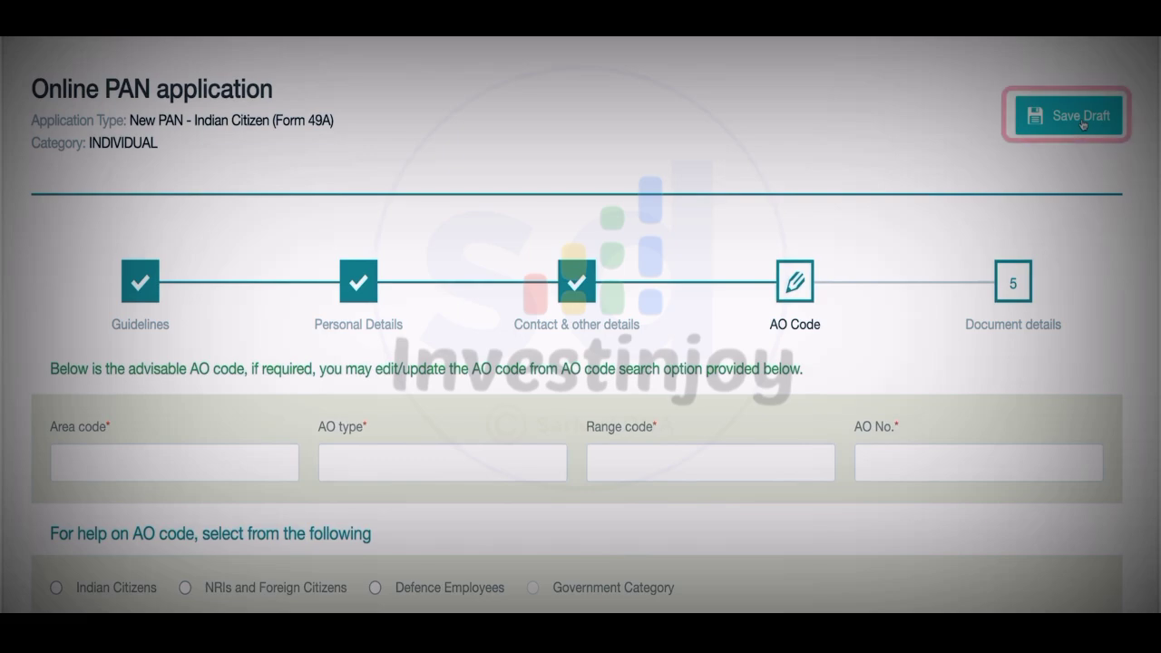
{"action": "left_click", "coordinate": [1082, 122]}
Fetch the AO codes for Indian Citizens with state UTTAR PRADESH and city LUCKNOW
{"action": "scroll", "coordinate": [642, 375], "scroll_direction": "down", "scroll_amount": 3}
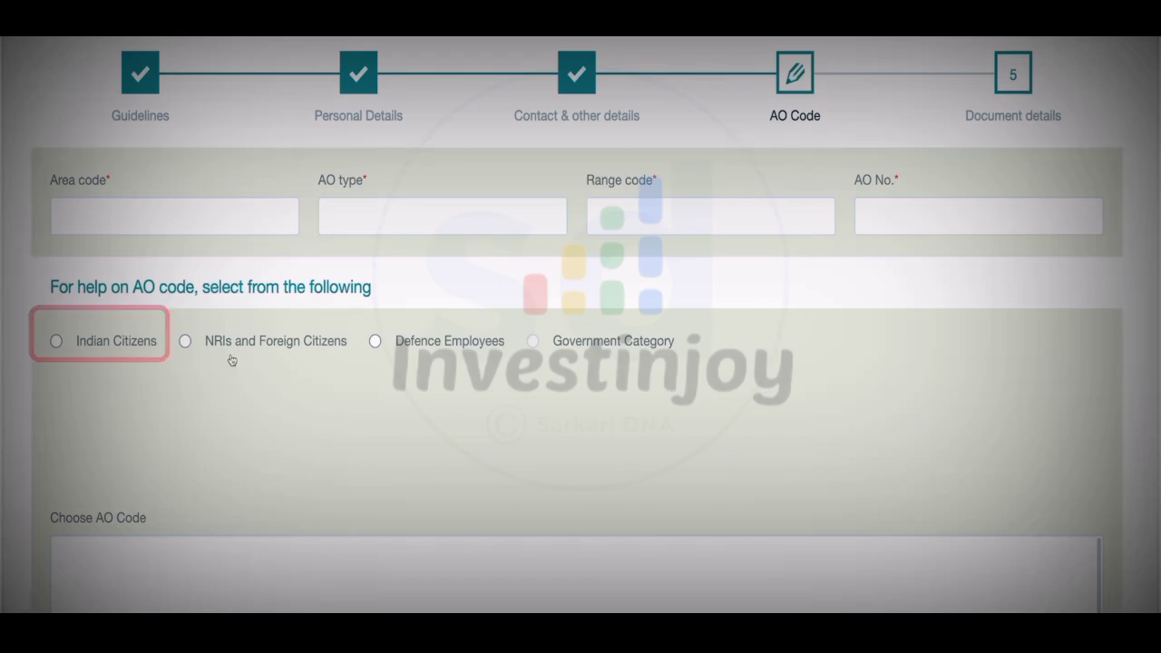
{"action": "left_click", "coordinate": [57, 341]}
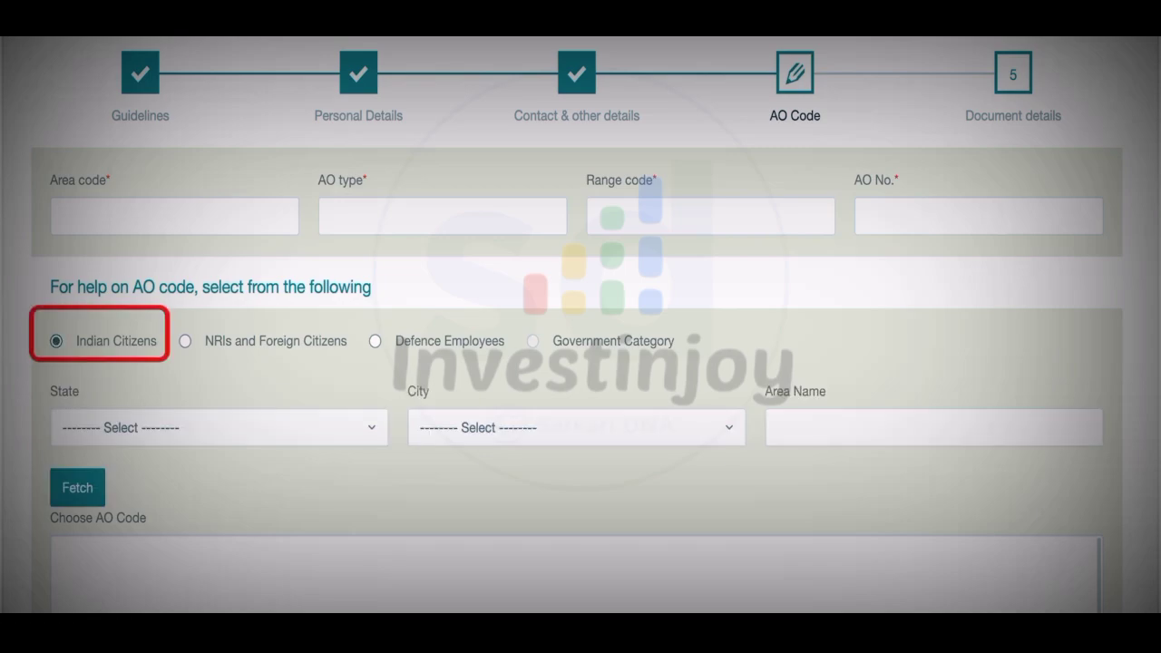
{"action": "scroll", "coordinate": [674, 383], "scroll_direction": "down", "scroll_amount": 2}
{"action": "left_click", "coordinate": [341, 276]}
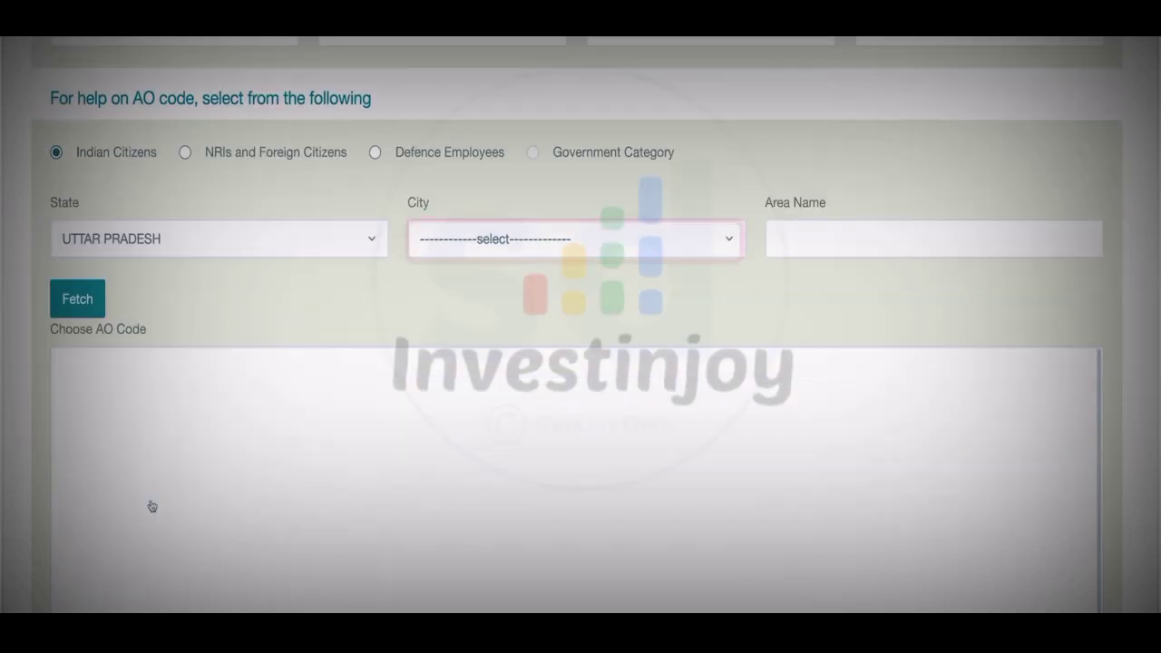
{"action": "left_click", "coordinate": [617, 248]}
{"action": "left_click", "coordinate": [470, 468]}
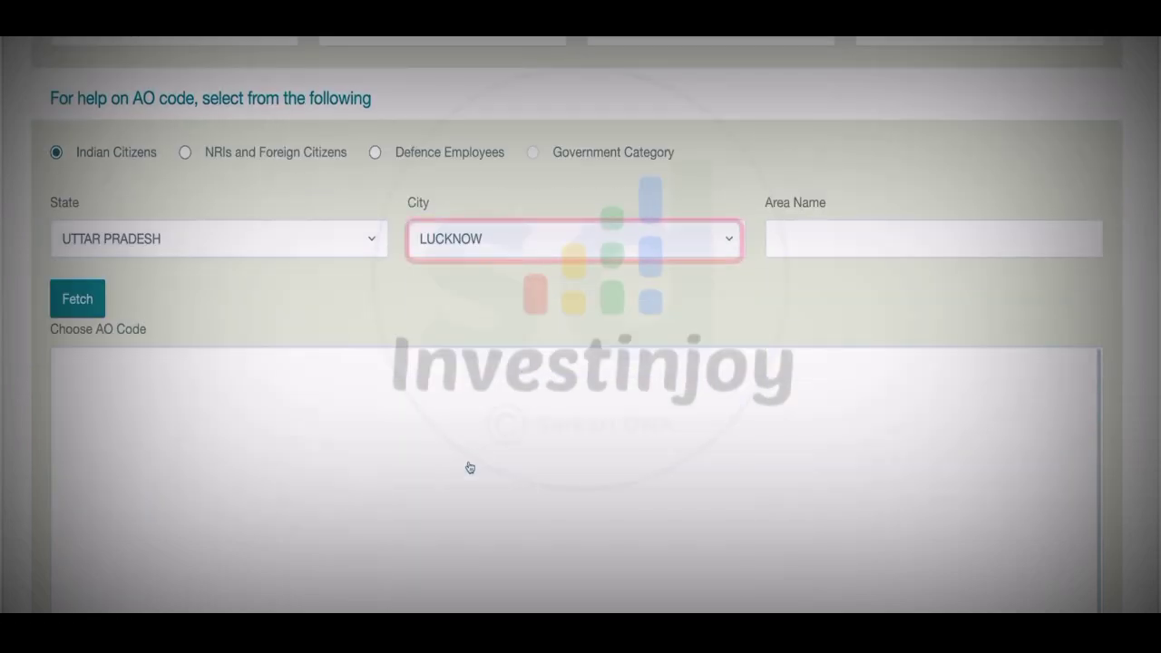
{"action": "key", "text": "Tab"}
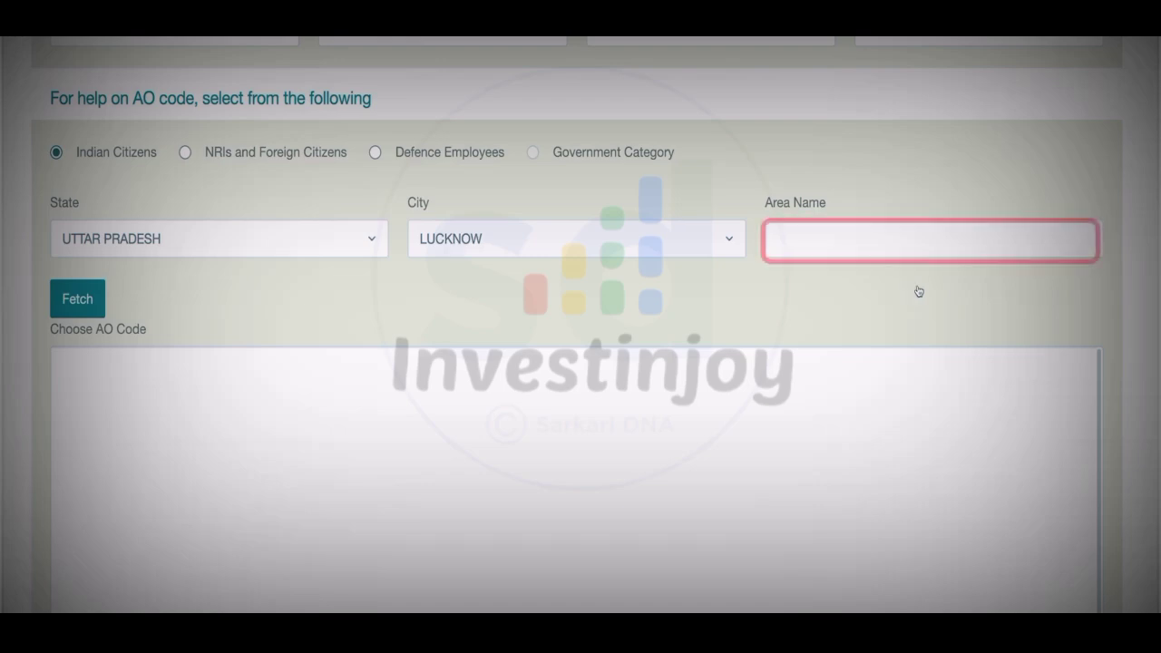
{"action": "left_click", "coordinate": [100, 308]}
{"action": "left_click", "coordinate": [96, 310]}
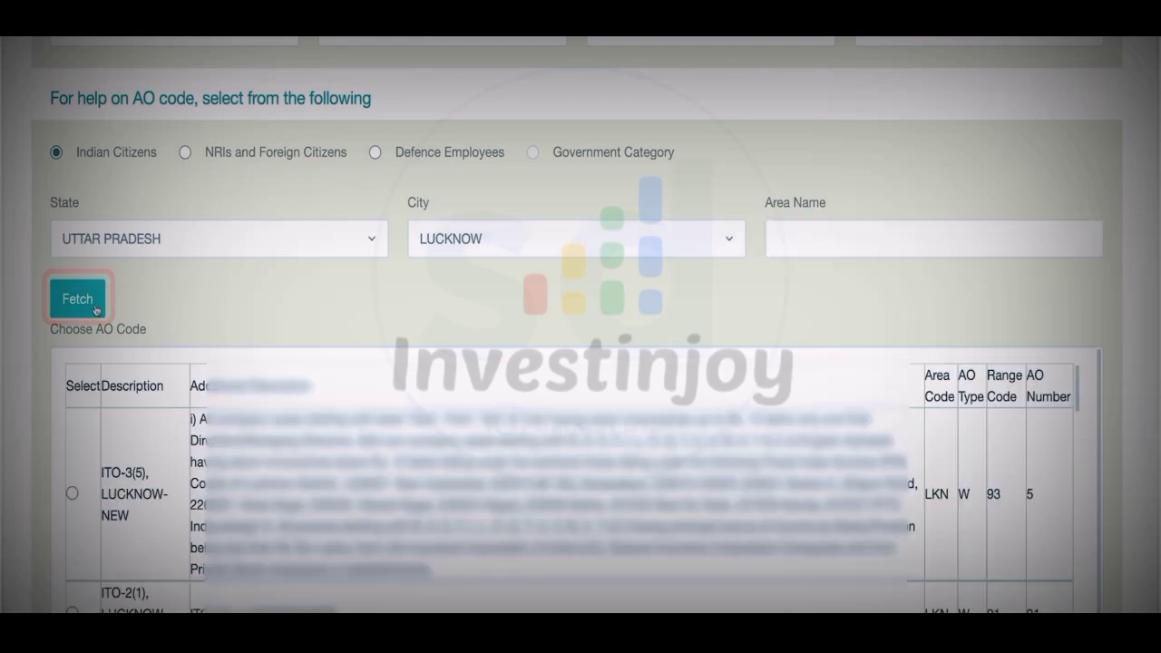
Choose the DCIT / ACIT-1, Lucknow New AO code (LKN, C, 91, 1) and proceed to the Document details stage
{"action": "scroll", "coordinate": [576, 481], "scroll_direction": "down", "scroll_amount": 2}
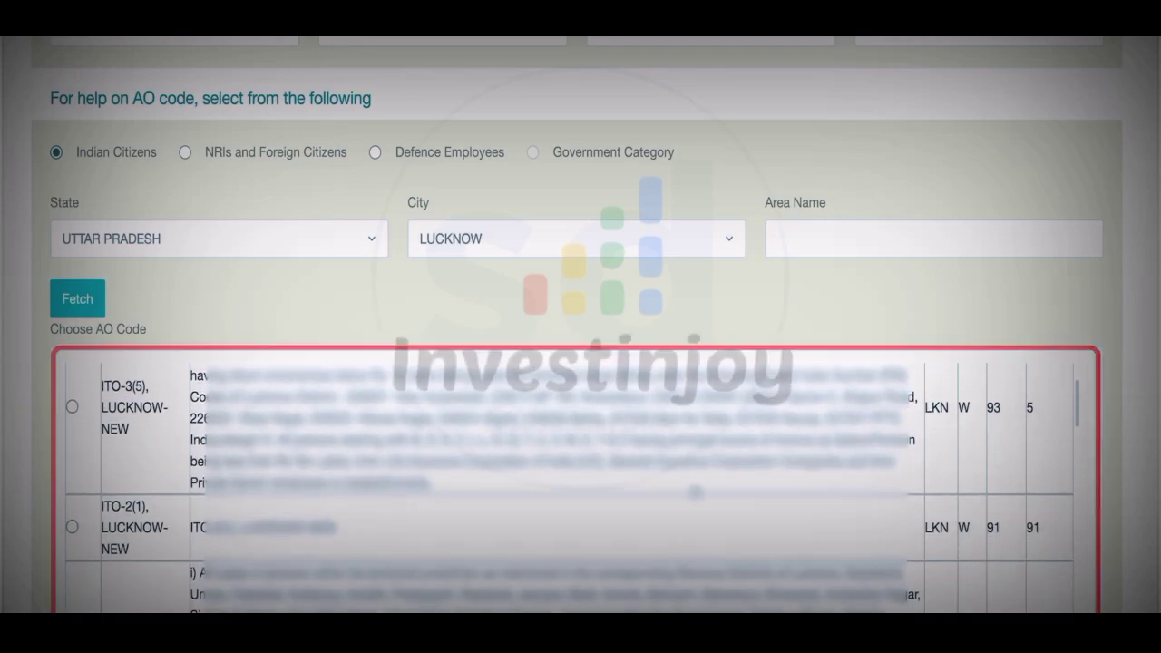
{"action": "scroll", "coordinate": [576, 481], "scroll_direction": "down", "scroll_amount": 2}
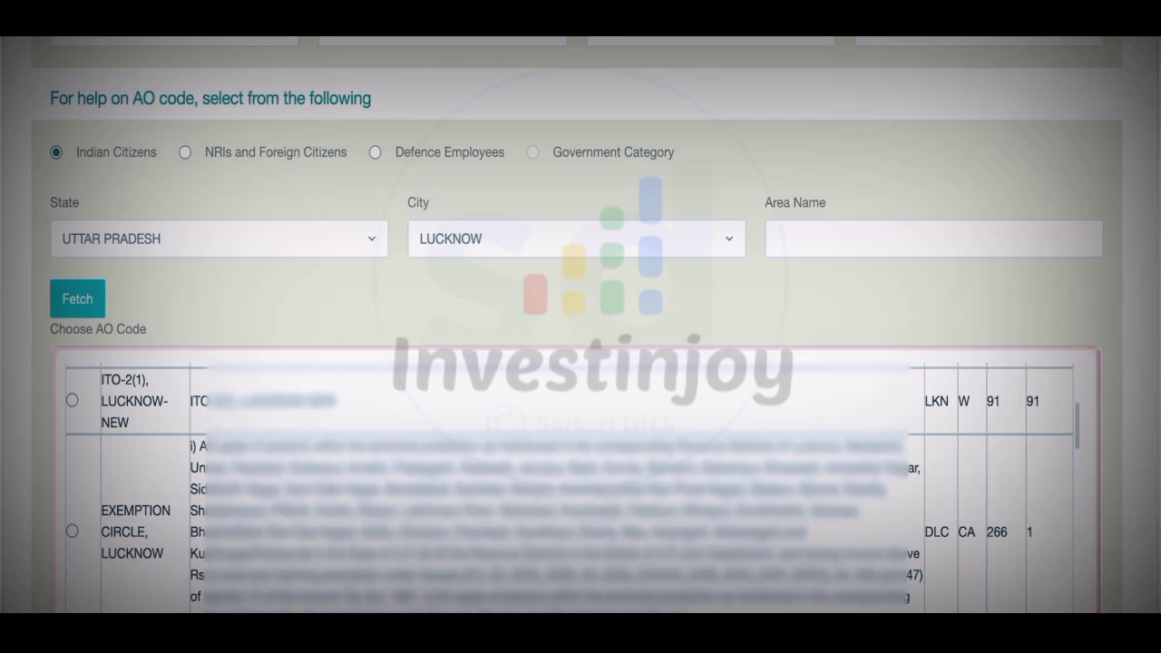
{"action": "scroll", "coordinate": [576, 481], "scroll_direction": "down", "scroll_amount": 3}
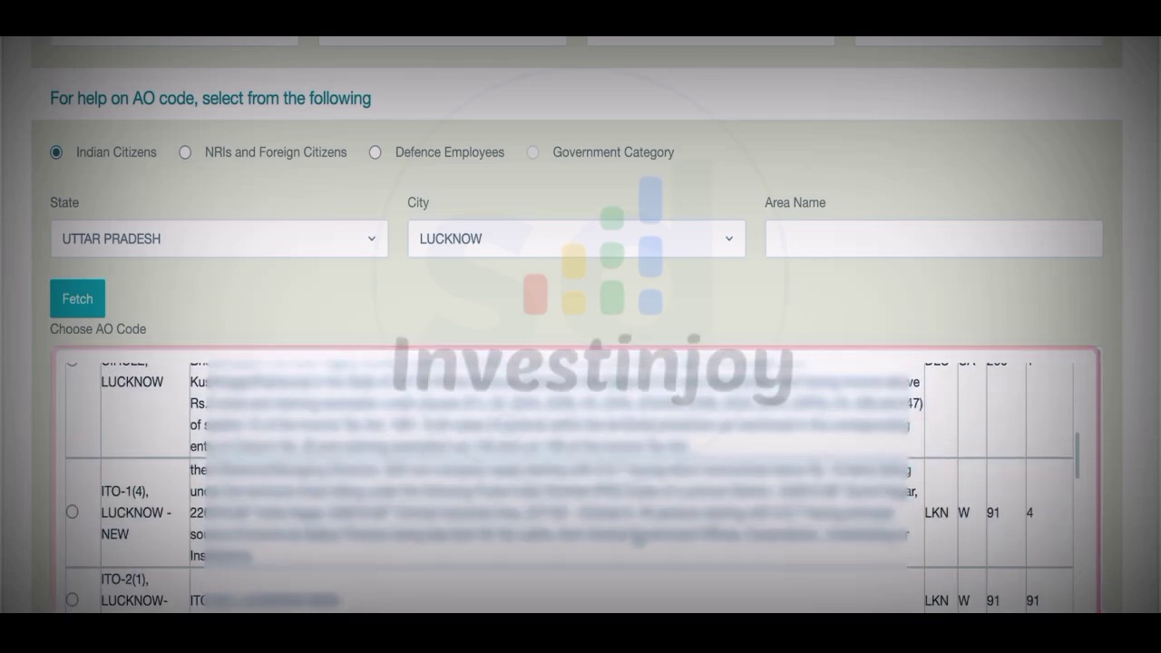
{"action": "scroll", "coordinate": [641, 544], "scroll_direction": "down", "scroll_amount": 3}
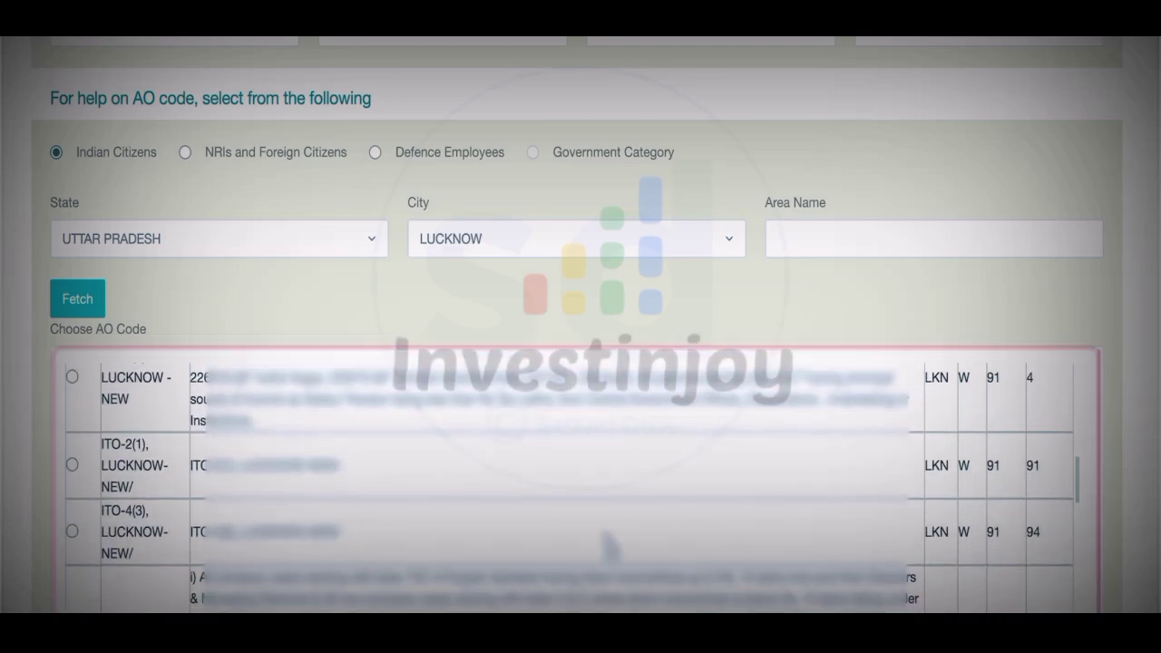
{"action": "scroll", "coordinate": [610, 545], "scroll_direction": "down", "scroll_amount": 5}
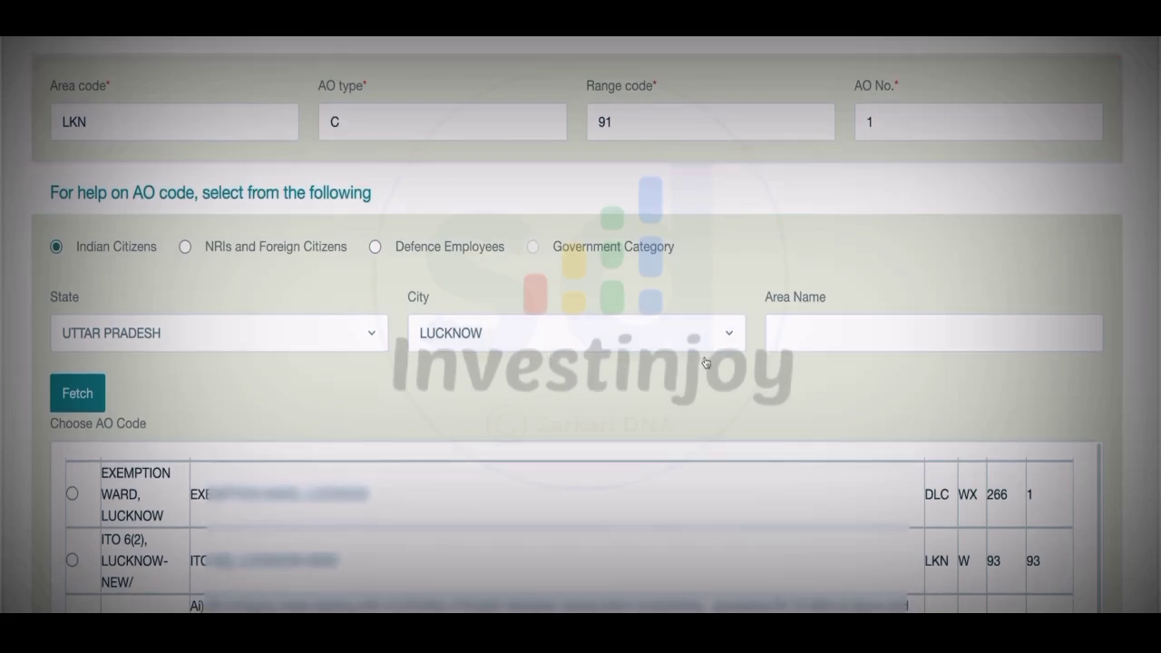
{"action": "scroll", "coordinate": [706, 362], "scroll_direction": "down", "scroll_amount": 4}
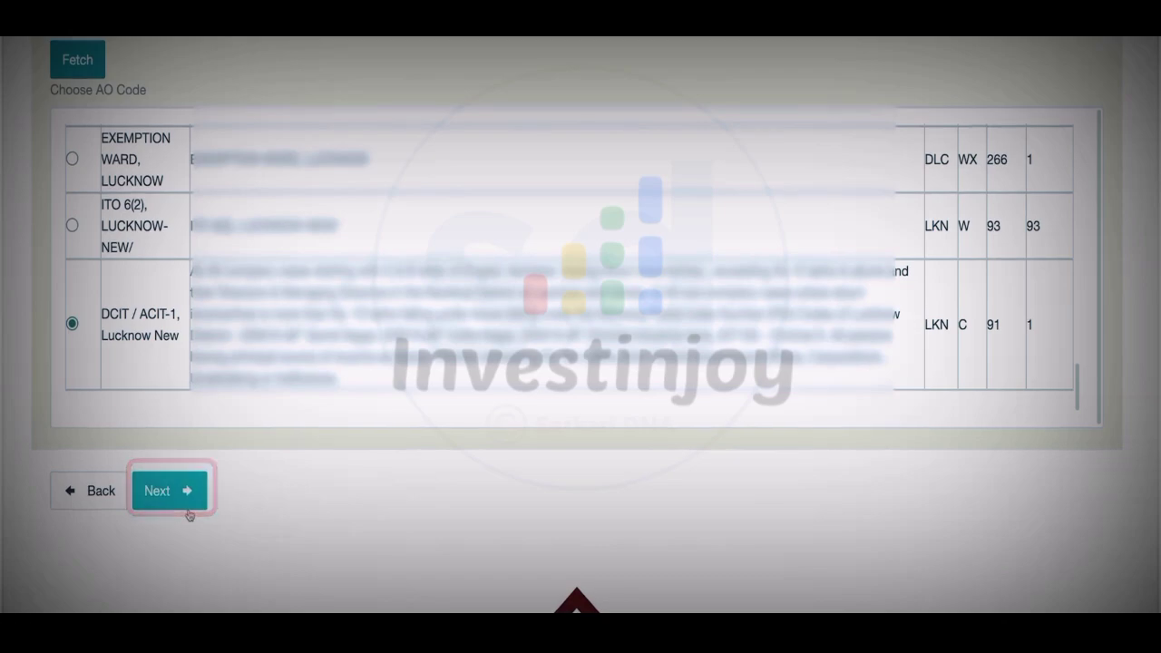
{"action": "left_click", "coordinate": [182, 504]}
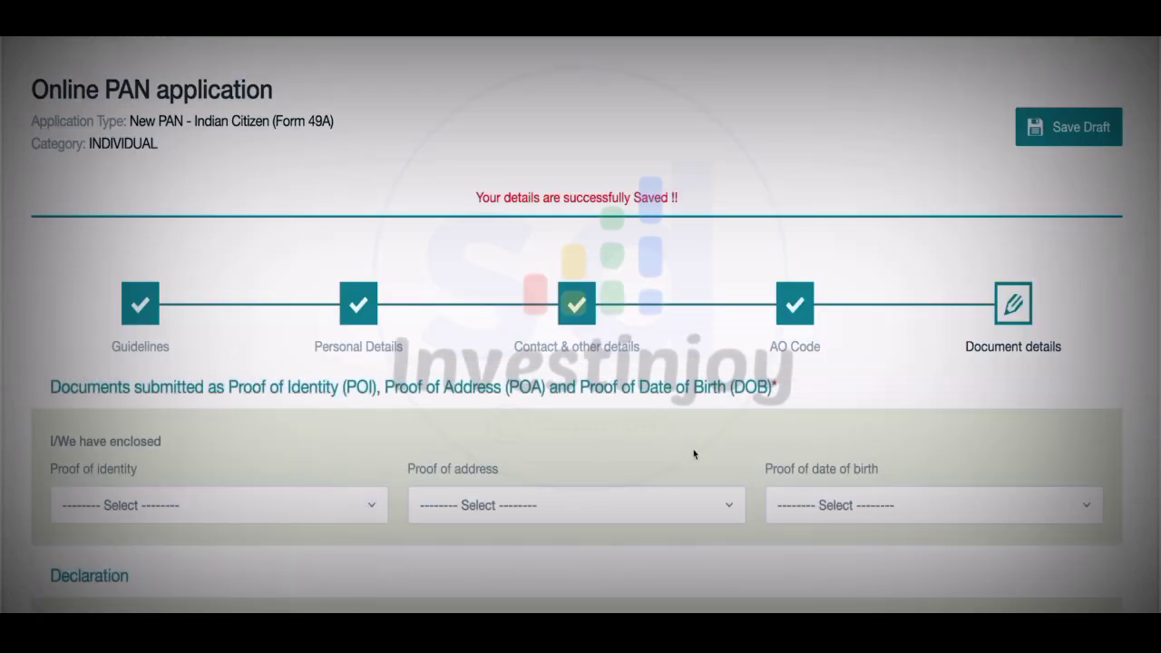
{"action": "scroll", "coordinate": [671, 445], "scroll_direction": "down", "scroll_amount": 2}
{"action": "scroll", "coordinate": [357, 269], "scroll_direction": "down", "scroll_amount": 2}
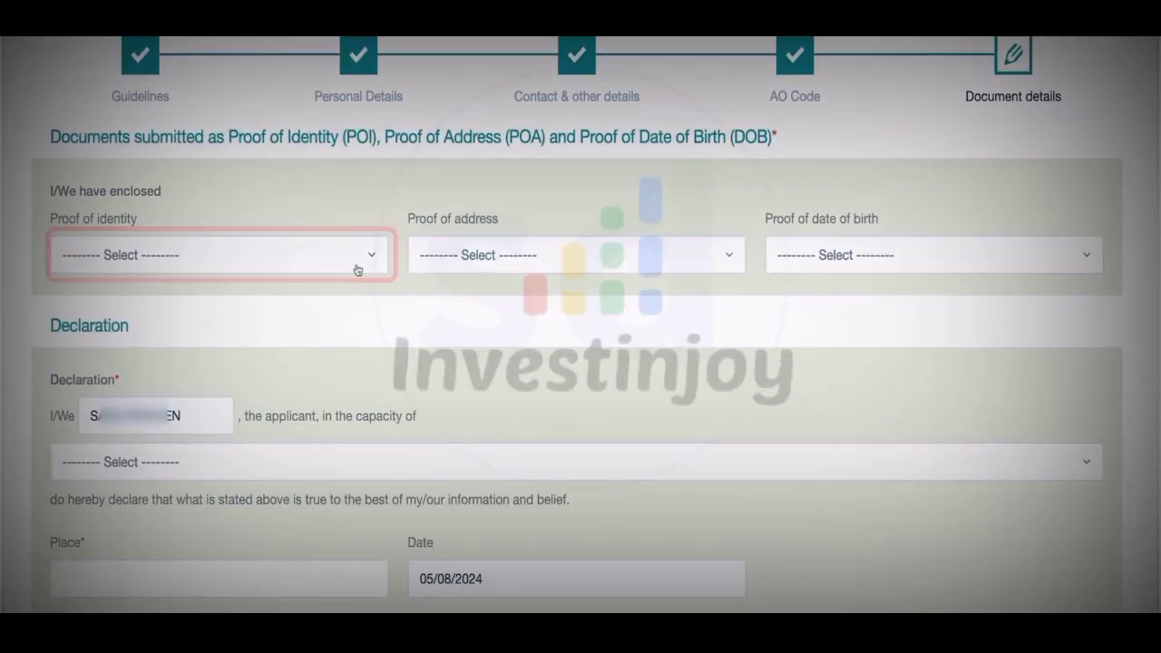
Set the proof of identity to AADHAAR Card issued by the Unique Identification Authority of India
{"action": "left_click", "coordinate": [357, 269]}
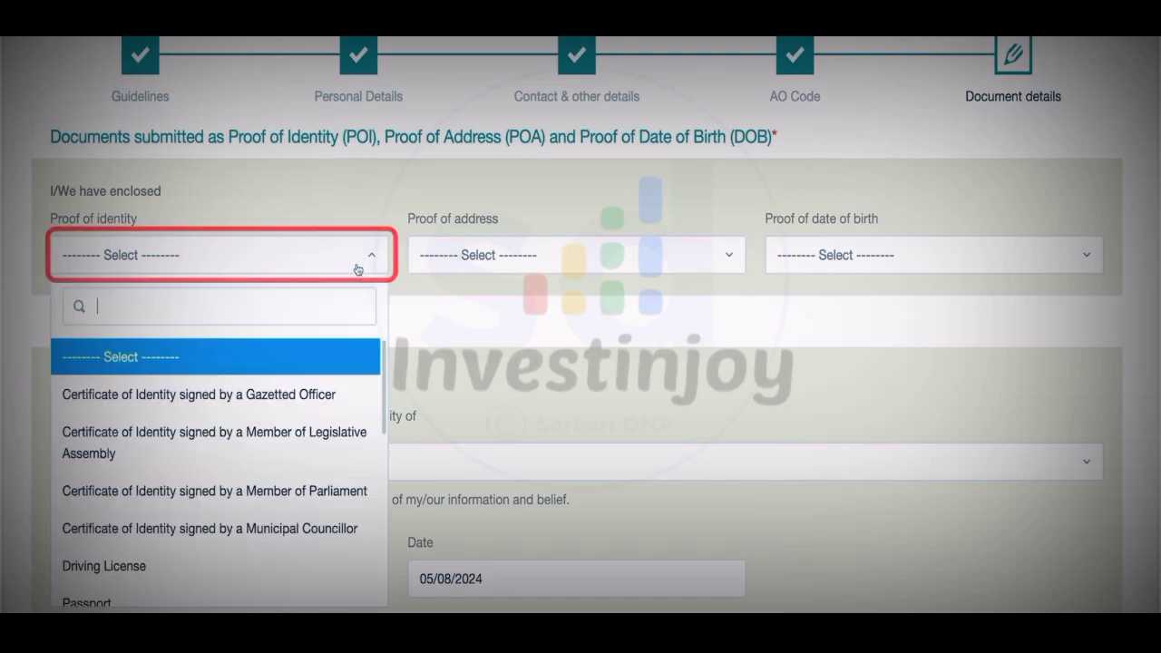
{"action": "scroll", "coordinate": [186, 407], "scroll_direction": "down", "scroll_amount": 3}
{"action": "scroll", "coordinate": [186, 407], "scroll_direction": "down", "scroll_amount": 5}
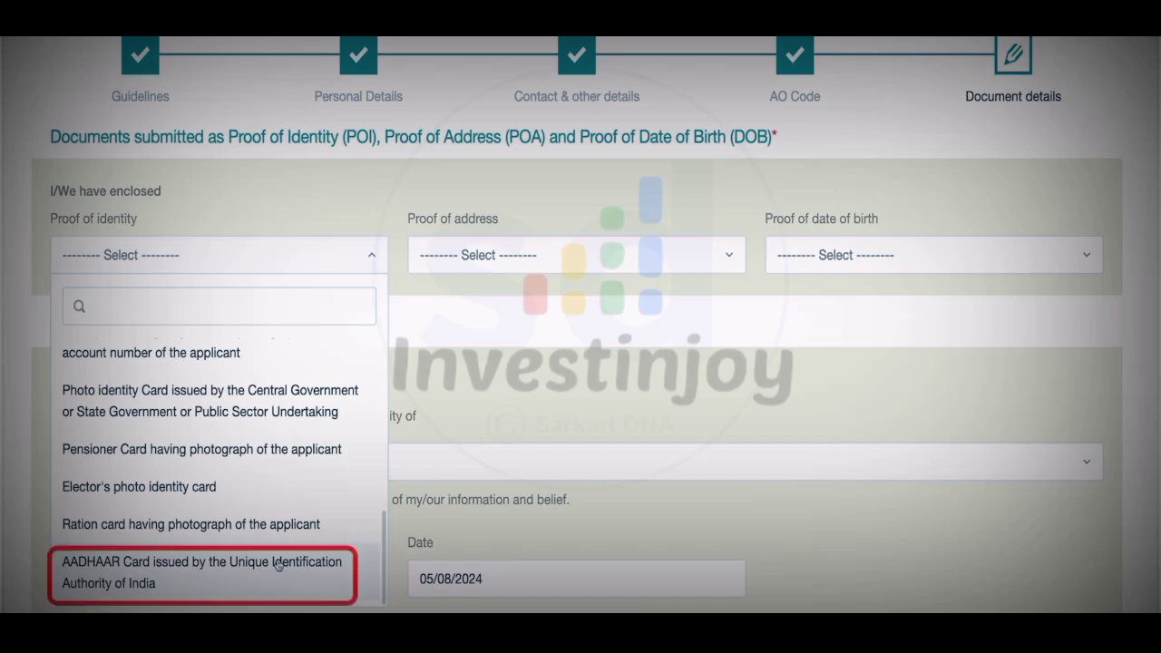
{"action": "left_click", "coordinate": [278, 565]}
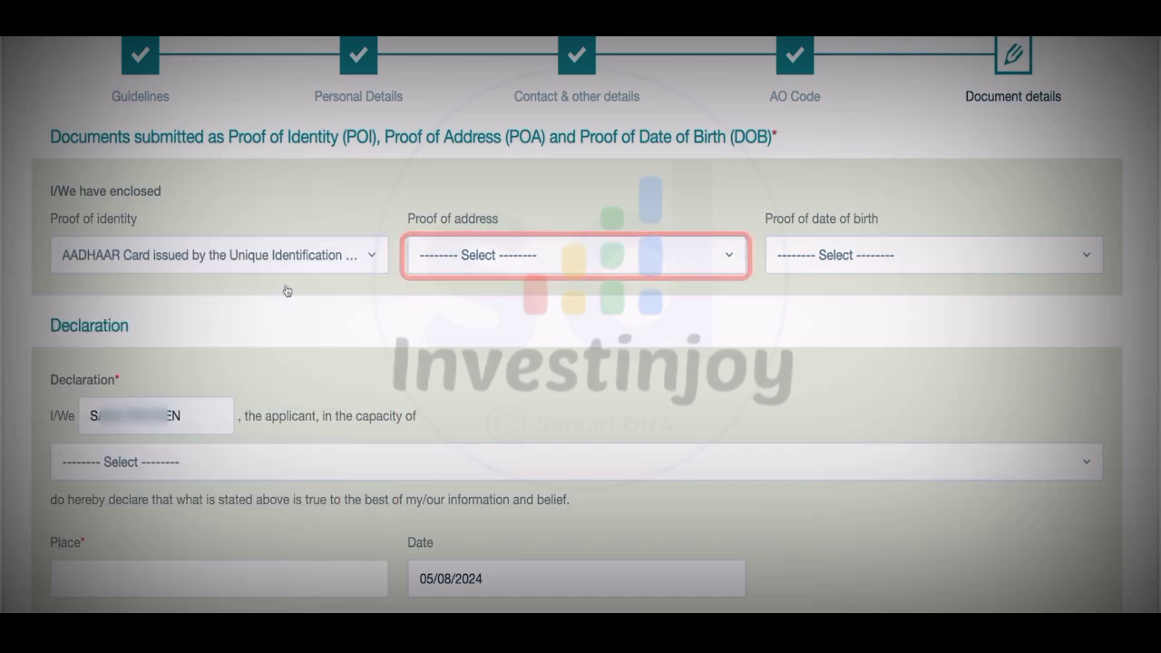
Set the proof of address to AADHAAR Card issued by the Unique Identification Authority of India
{"action": "left_click", "coordinate": [623, 263]}
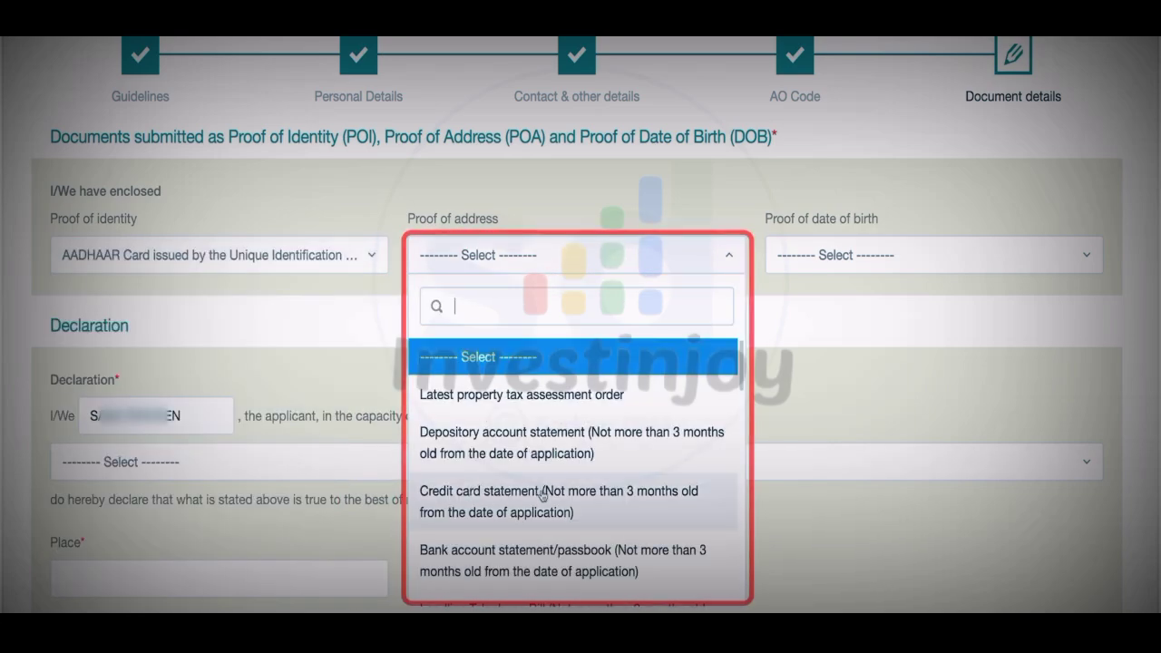
{"action": "scroll", "coordinate": [543, 494], "scroll_direction": "down", "scroll_amount": 4}
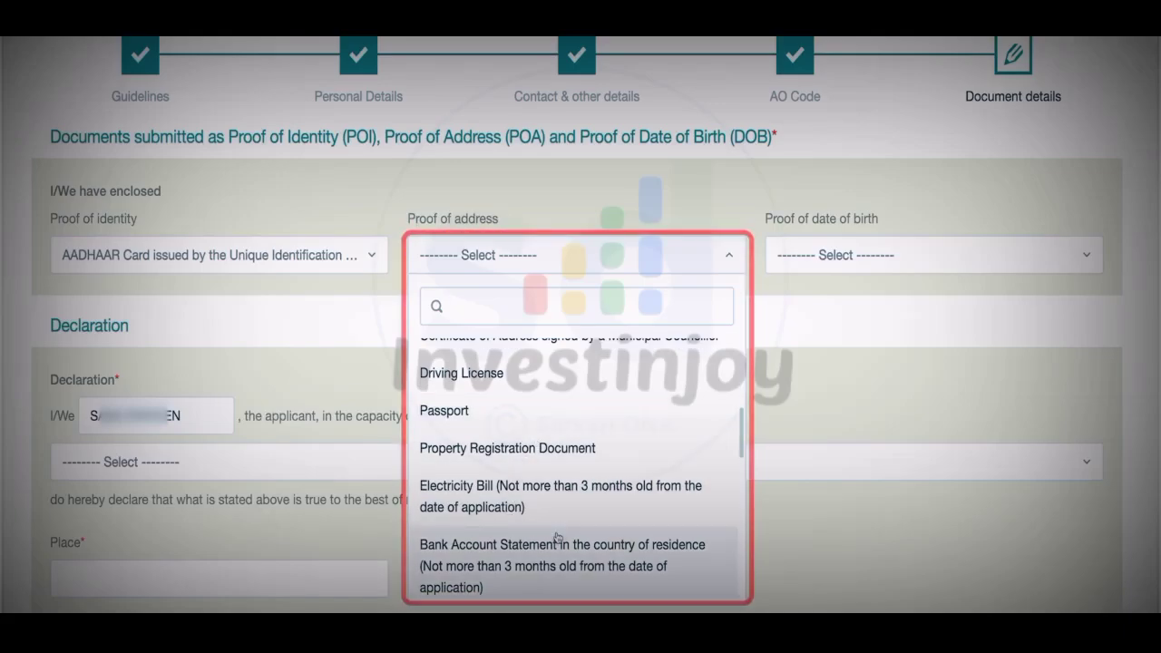
{"action": "scroll", "coordinate": [557, 537], "scroll_direction": "down", "scroll_amount": 3}
{"action": "scroll", "coordinate": [545, 517], "scroll_direction": "down", "scroll_amount": 3}
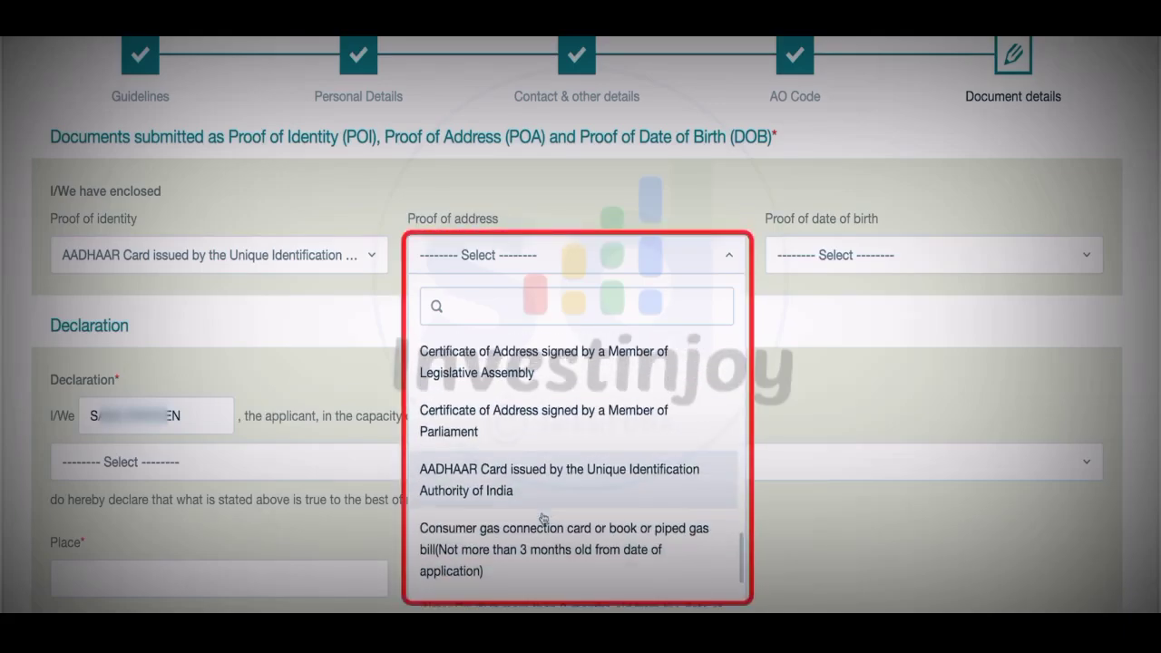
{"action": "scroll", "coordinate": [544, 521], "scroll_direction": "down", "scroll_amount": 2}
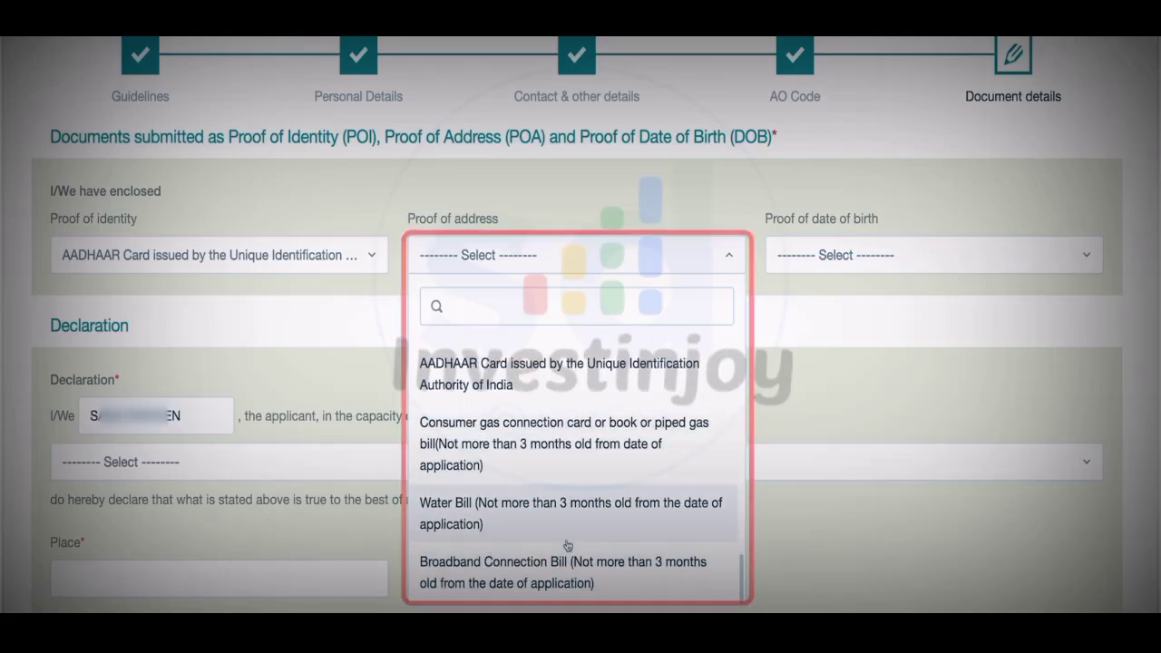
{"action": "scroll", "coordinate": [535, 511], "scroll_direction": "up", "scroll_amount": 2}
{"action": "left_click", "coordinate": [516, 454]}
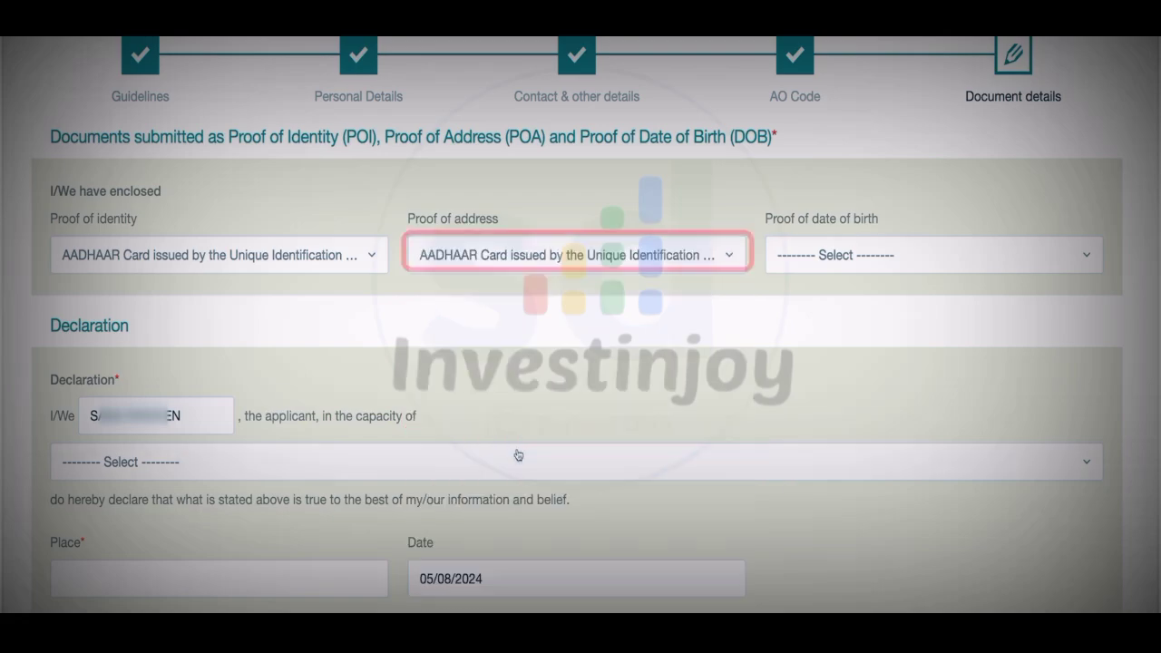
Set the proof of date of birth to AADHAAR Card issued by the Unique Identification Authority of India
{"action": "left_click", "coordinate": [906, 272]}
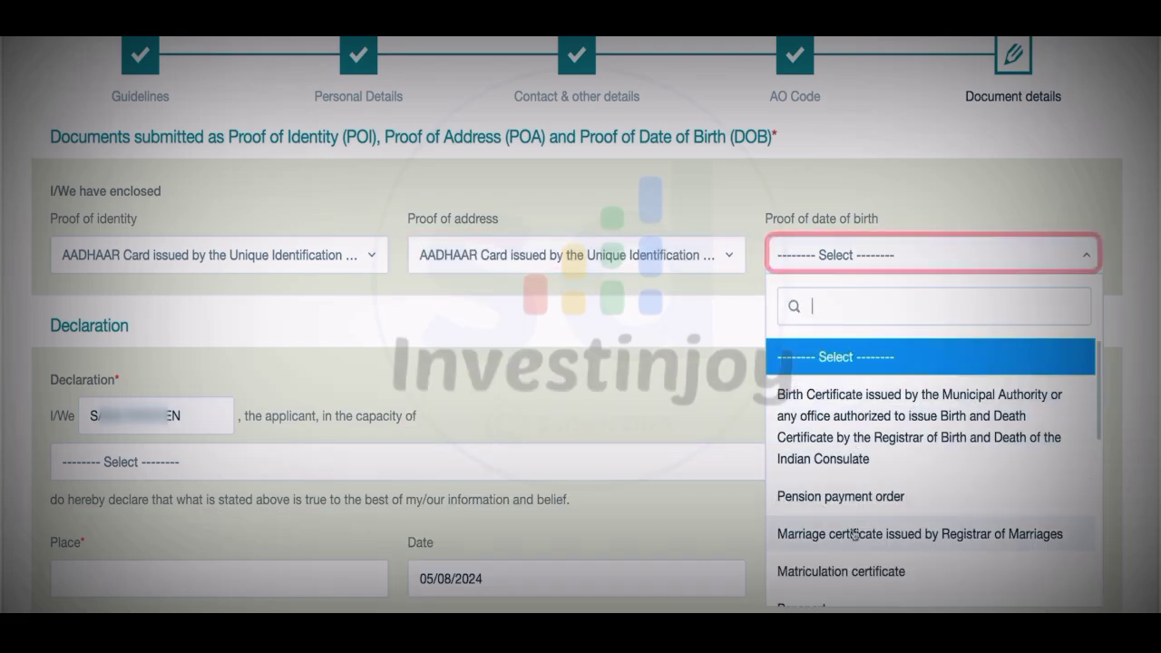
{"action": "scroll", "coordinate": [868, 527], "scroll_direction": "down", "scroll_amount": 2}
{"action": "scroll", "coordinate": [868, 526], "scroll_direction": "down", "scroll_amount": 3}
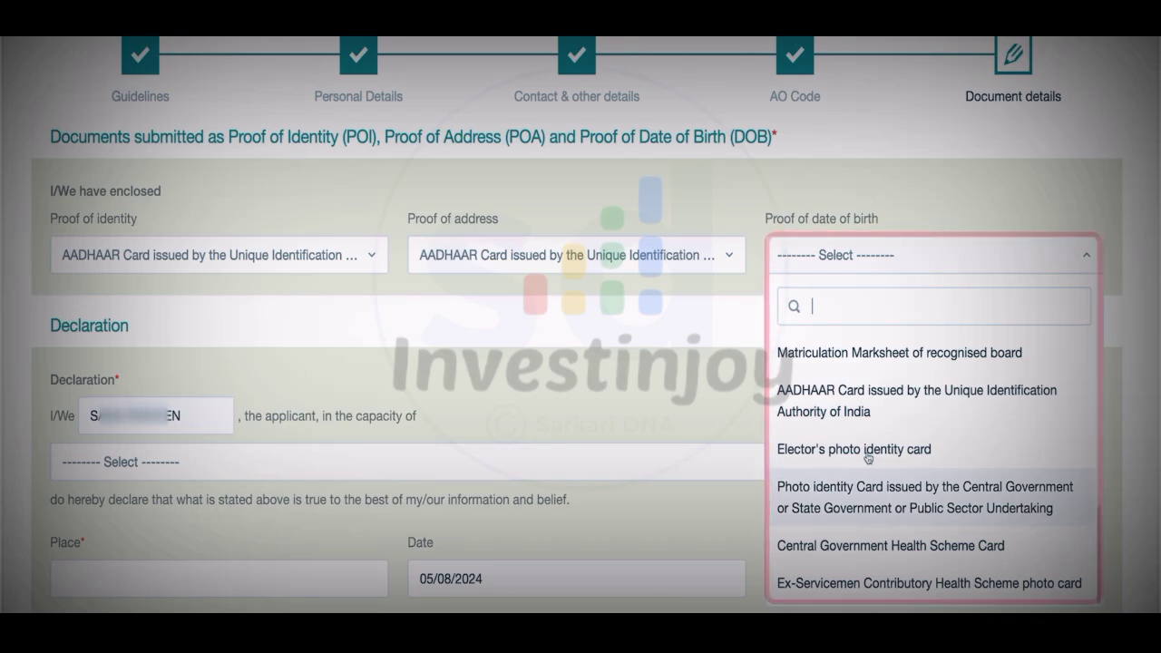
{"action": "left_click", "coordinate": [910, 413]}
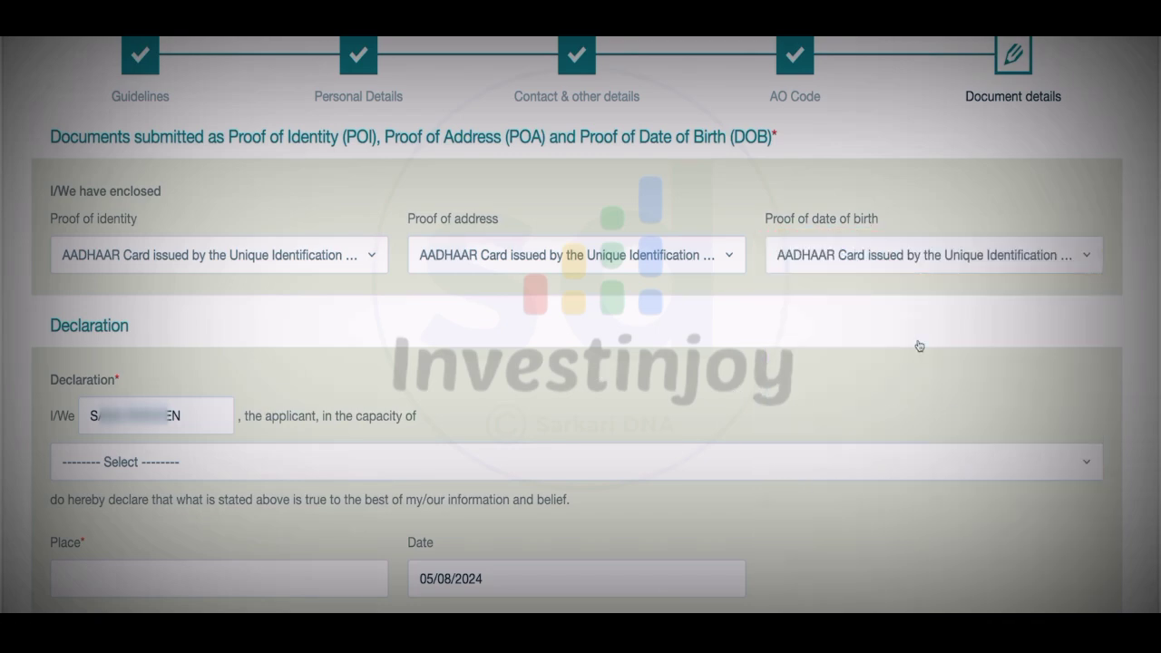
Set the applicant's capacity in the declaration to Himself/Herself
{"action": "scroll", "coordinate": [484, 464], "scroll_direction": "down", "scroll_amount": 3}
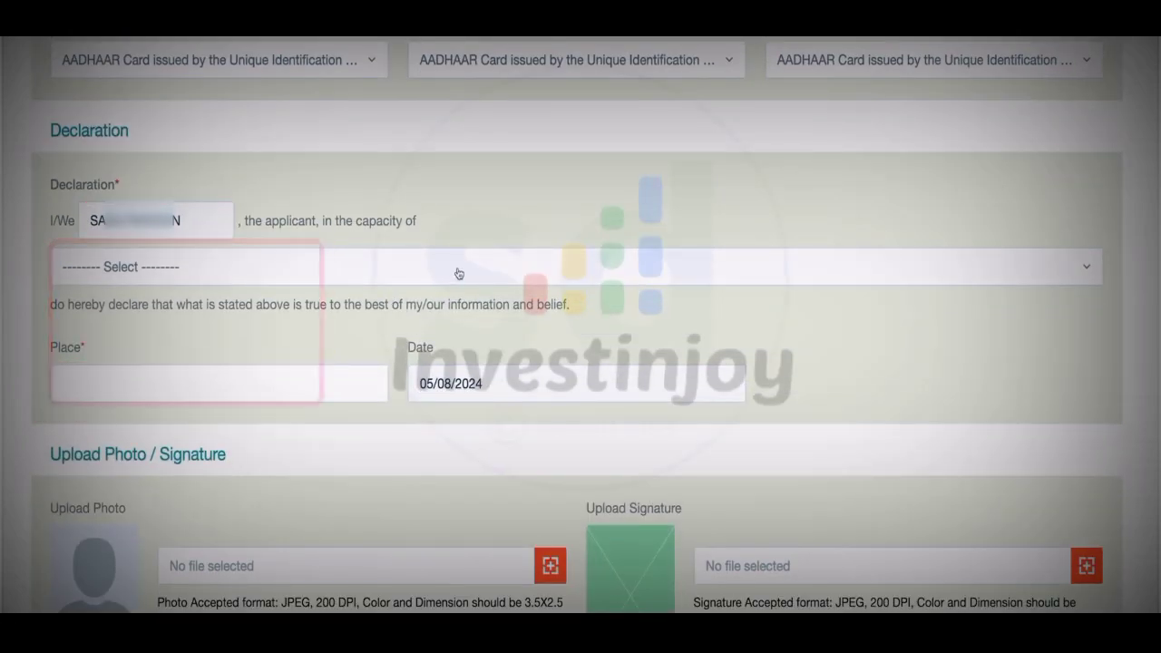
{"action": "left_click", "coordinate": [456, 273]}
{"action": "left_click", "coordinate": [147, 350]}
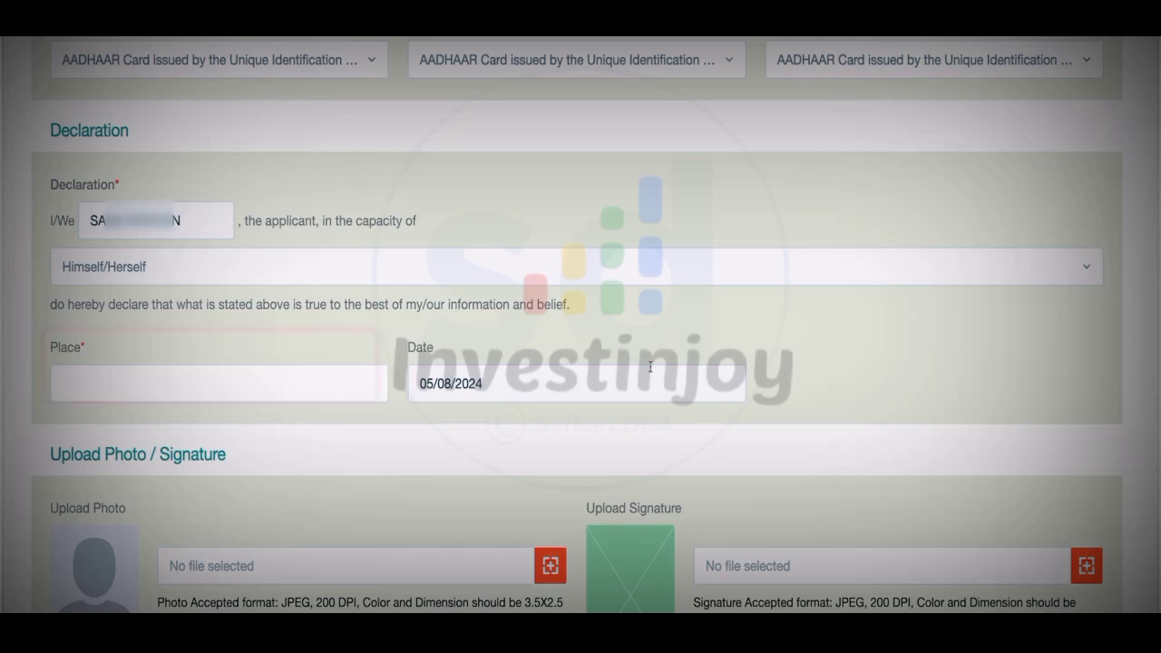
On the Pan Card Photo Signature Resize tool page, set the photo width to 3.5, height to 2.5 and DPI to 200, and start choosing the photo file
{"action": "scroll", "coordinate": [650, 366], "scroll_direction": "down", "scroll_amount": 3}
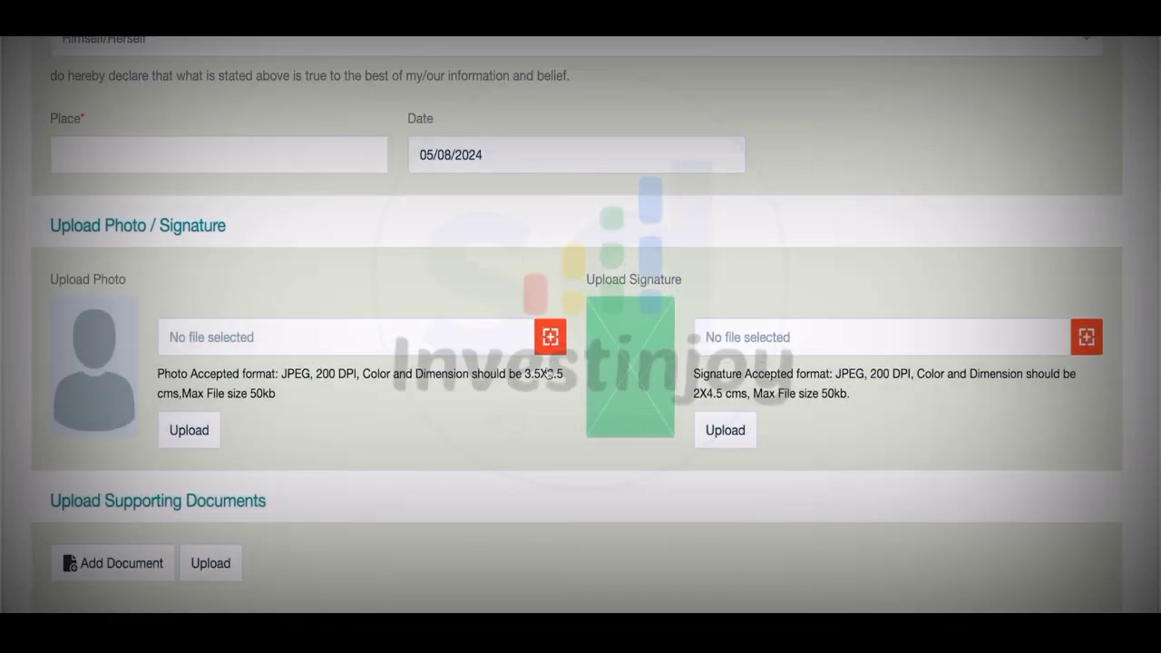
{"action": "scroll", "coordinate": [549, 374], "scroll_direction": "down", "scroll_amount": 1}
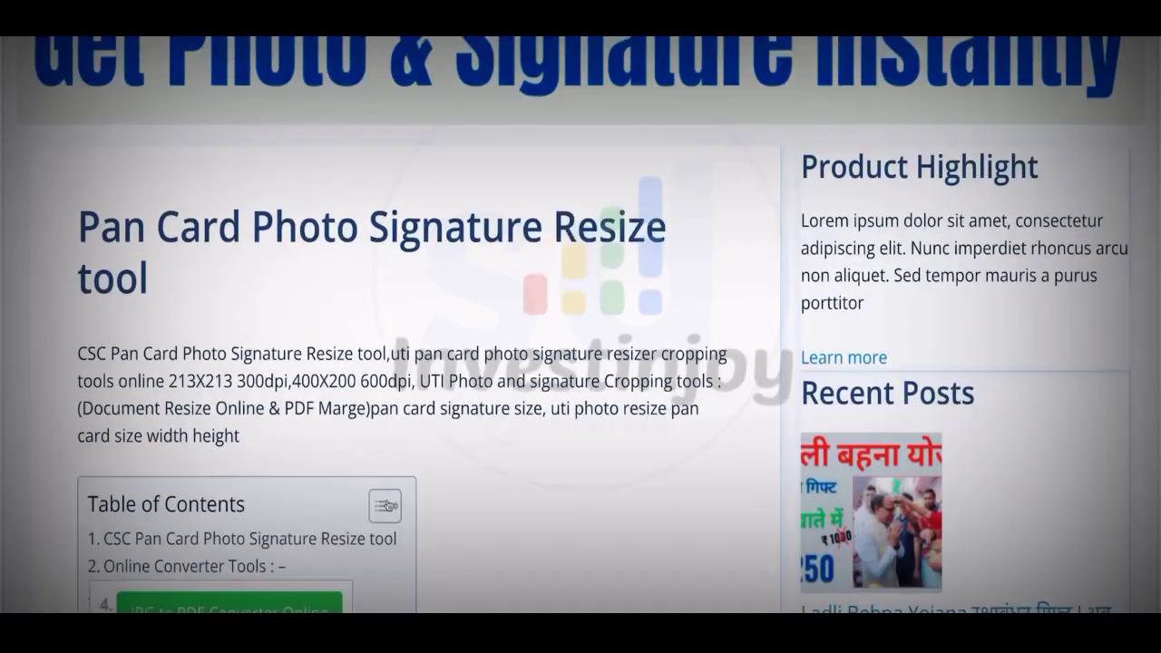
{"action": "scroll", "coordinate": [388, 500], "scroll_direction": "down", "scroll_amount": 3}
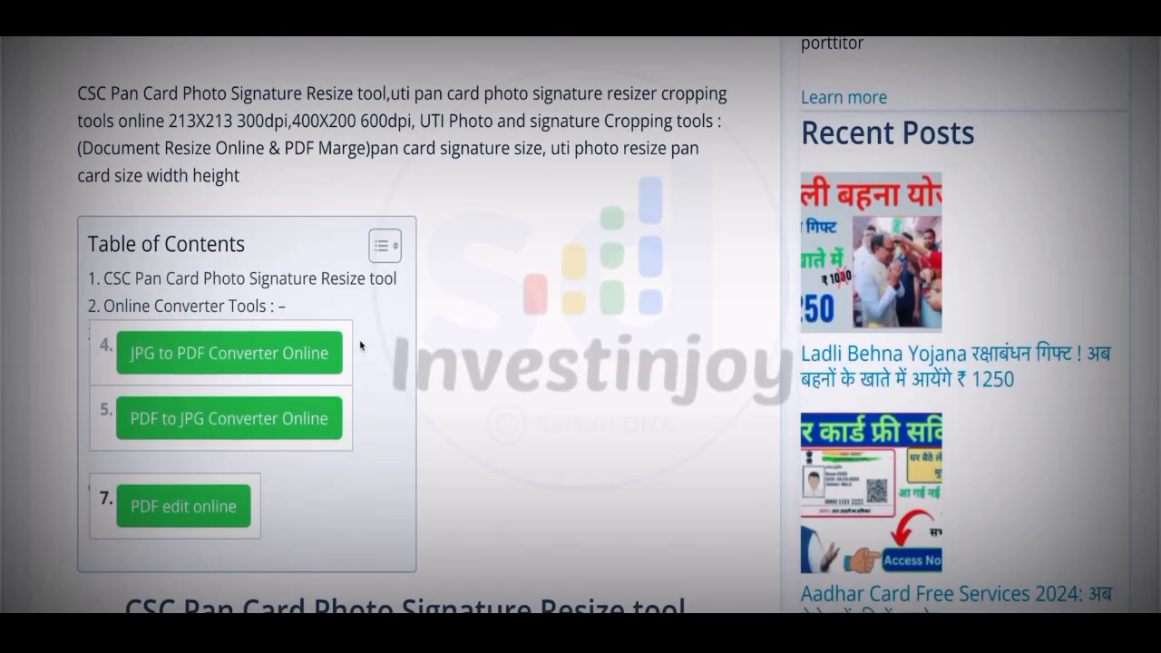
{"action": "scroll", "coordinate": [361, 344], "scroll_direction": "down", "scroll_amount": 4}
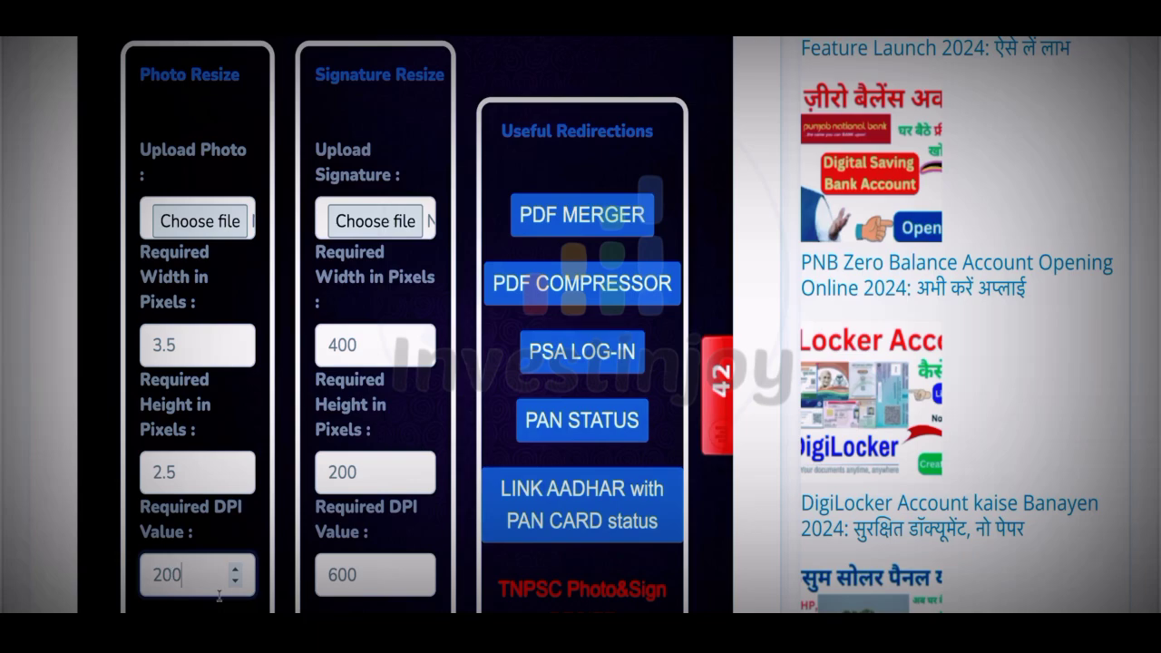
{"action": "scroll", "coordinate": [218, 581], "scroll_direction": "down", "scroll_amount": 1}
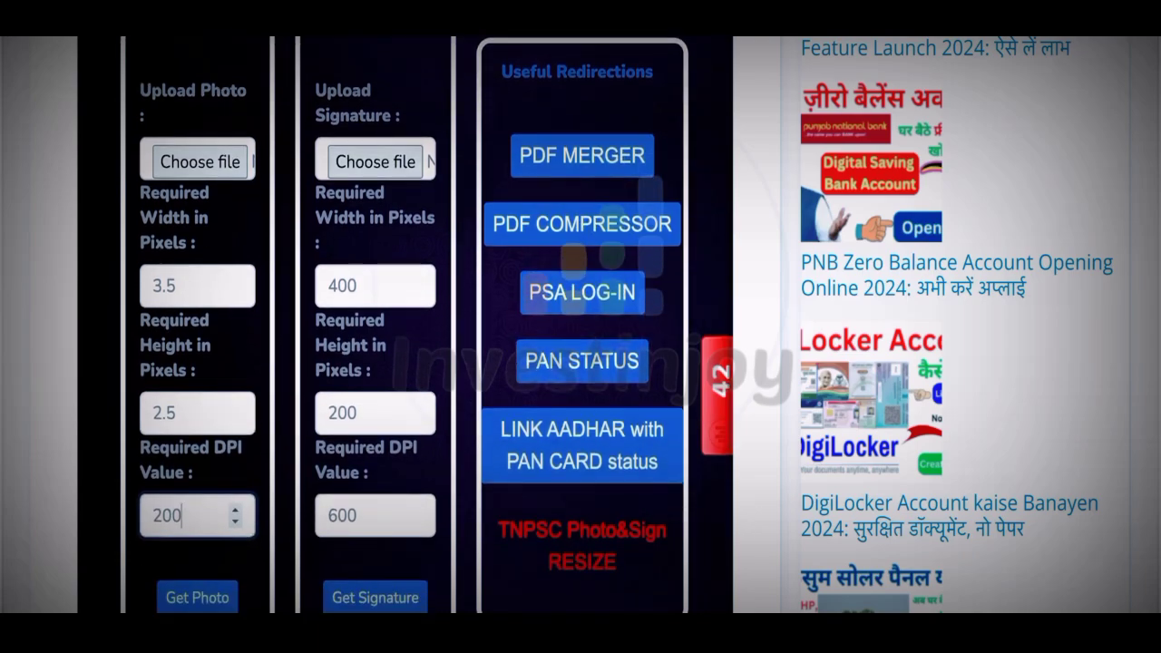
{"action": "left_click", "coordinate": [187, 152]}
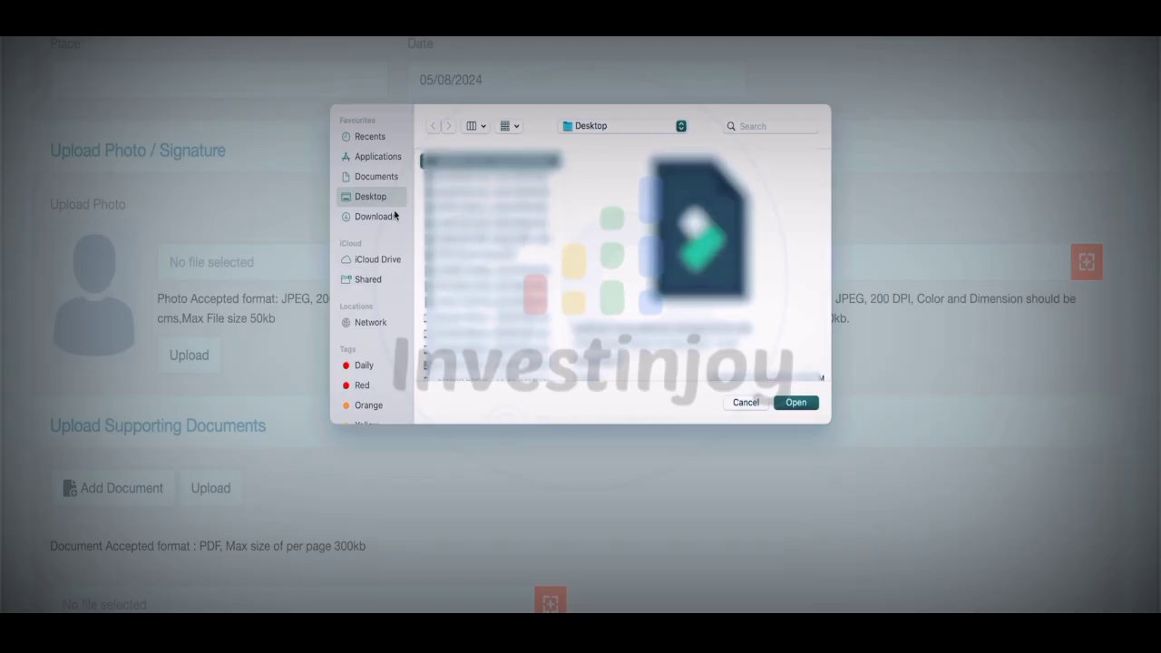
Select the applicant's photo file in the PAN application and upload it
{"action": "left_click", "coordinate": [796, 402]}
{"action": "scroll", "coordinate": [337, 384], "scroll_direction": "up", "scroll_amount": 1}
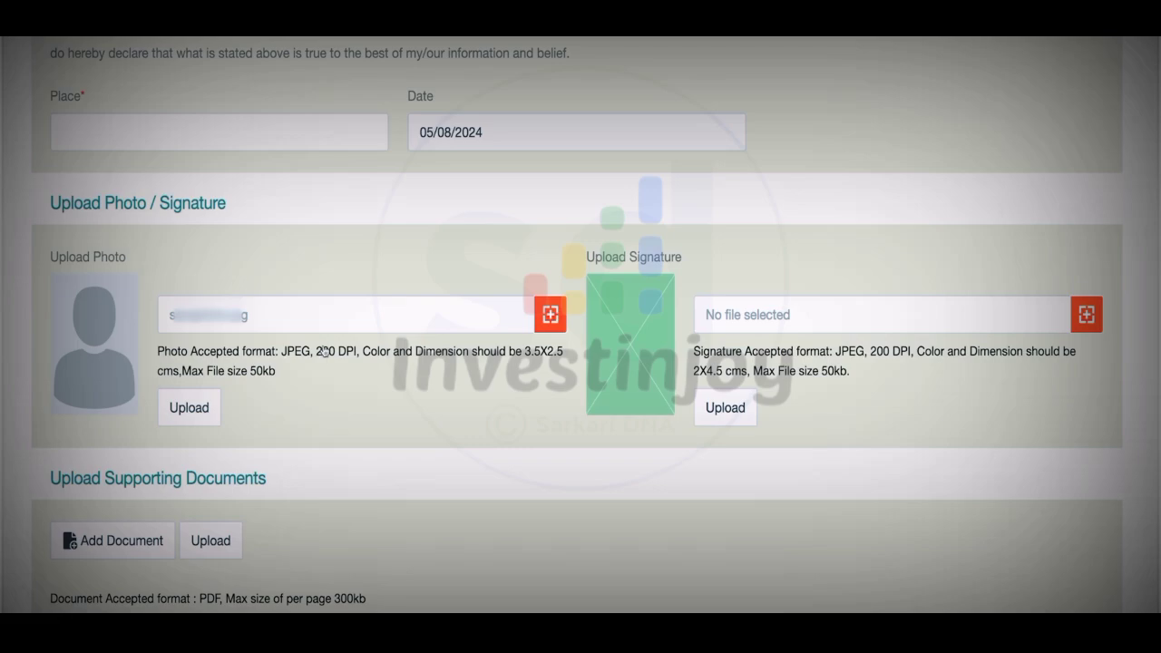
{"action": "left_click", "coordinate": [206, 407]}
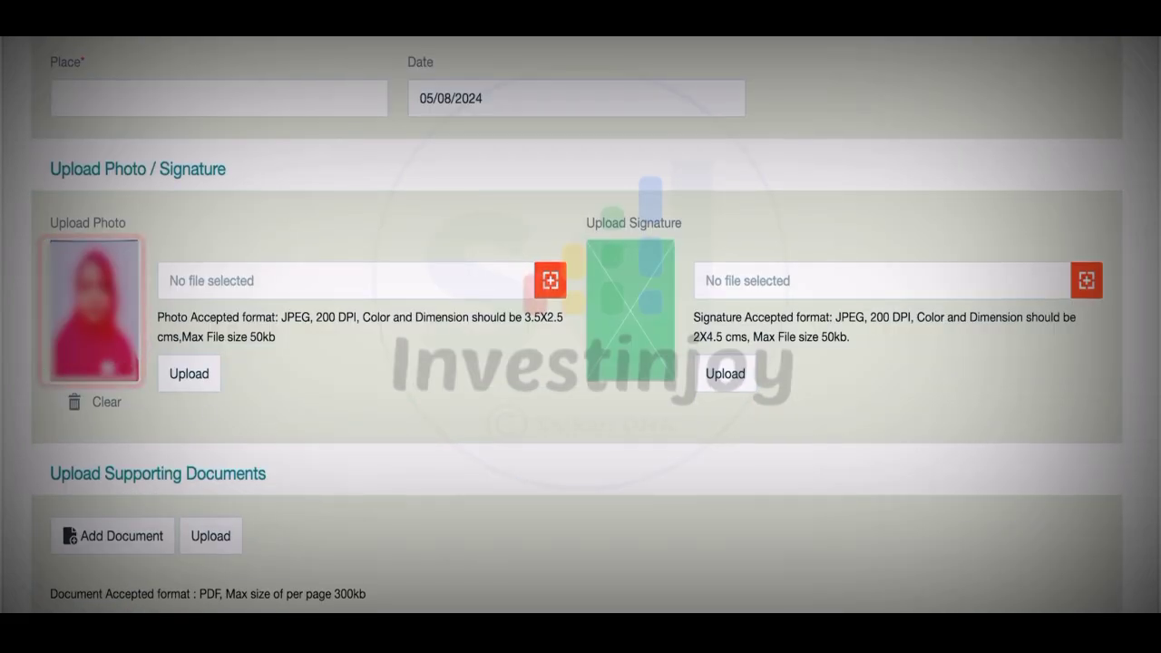
Select the applicant's signature JPG file and upload it to the PAN application
{"action": "left_click", "coordinate": [759, 297]}
{"action": "left_click", "coordinate": [796, 403]}
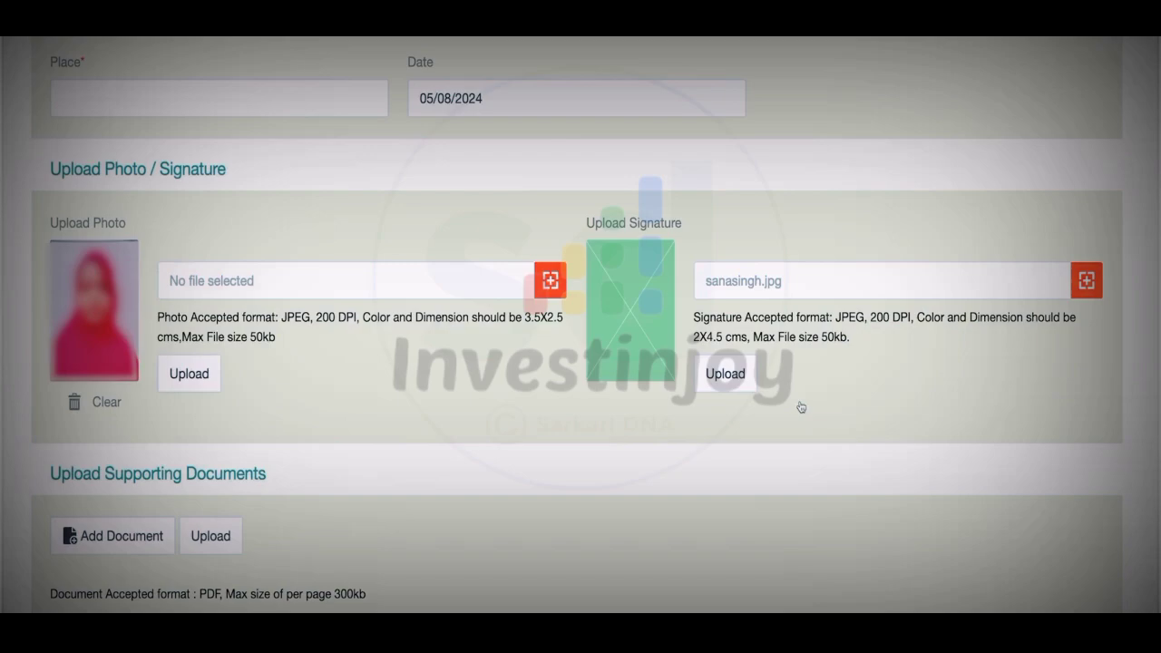
{"action": "left_click", "coordinate": [734, 379]}
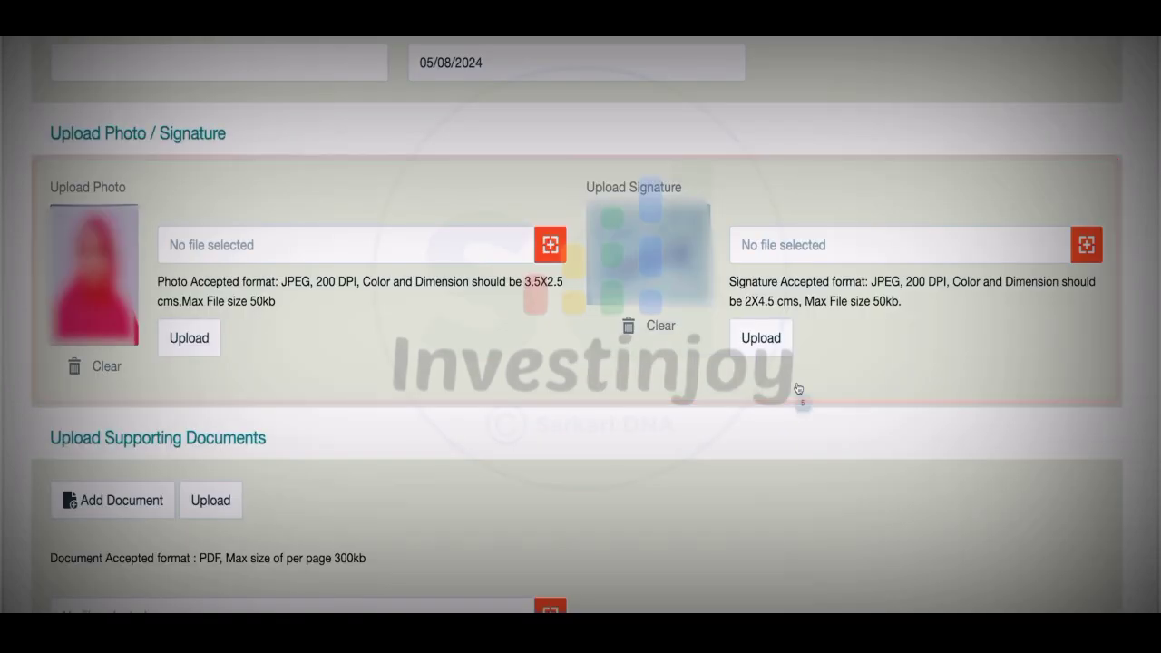
Upload the applicant's PDF as the supporting document and submit the application
{"action": "scroll", "coordinate": [497, 524], "scroll_direction": "down", "scroll_amount": 3}
{"action": "scroll", "coordinate": [497, 523], "scroll_direction": "down", "scroll_amount": 1}
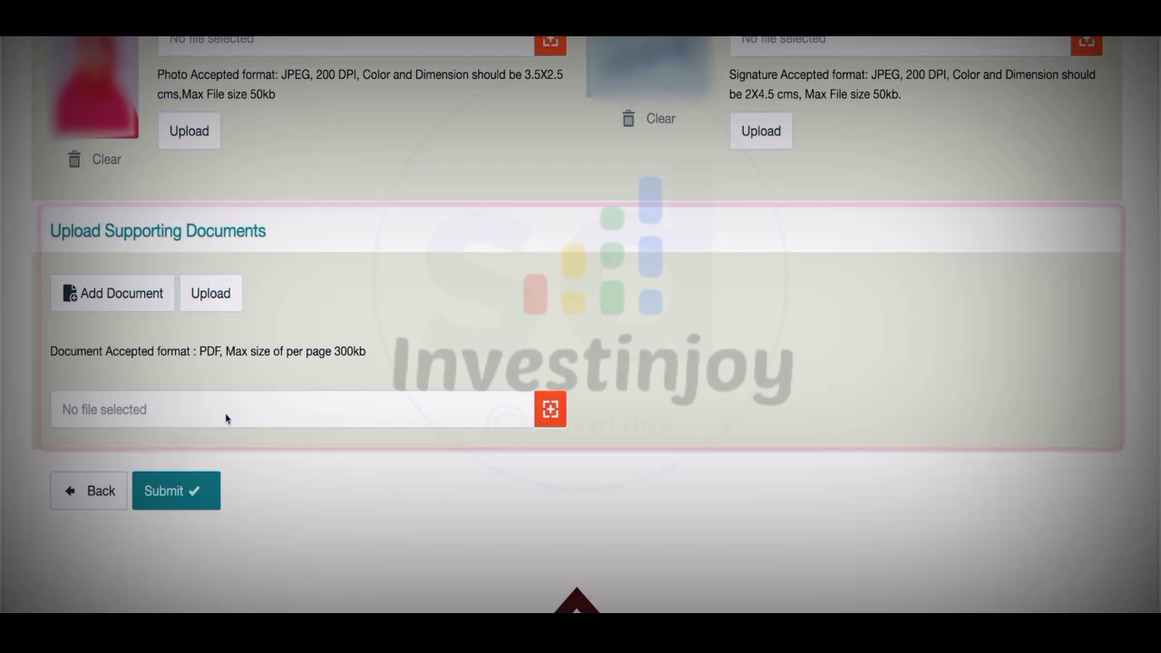
{"action": "left_click", "coordinate": [226, 416]}
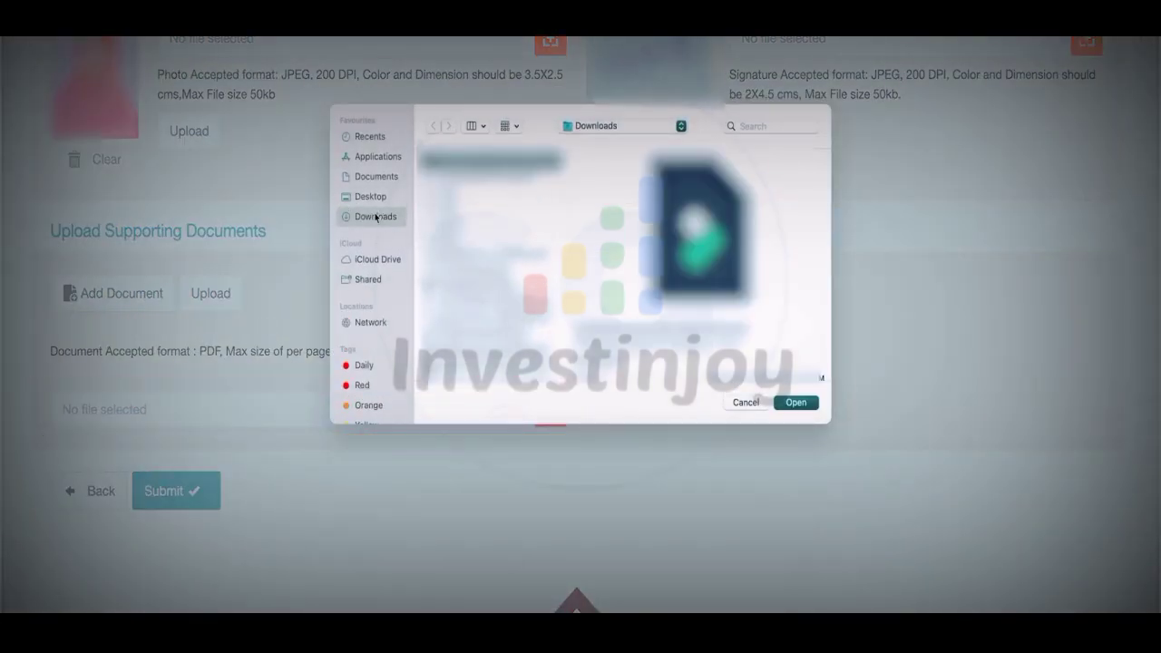
{"action": "left_click", "coordinate": [796, 403]}
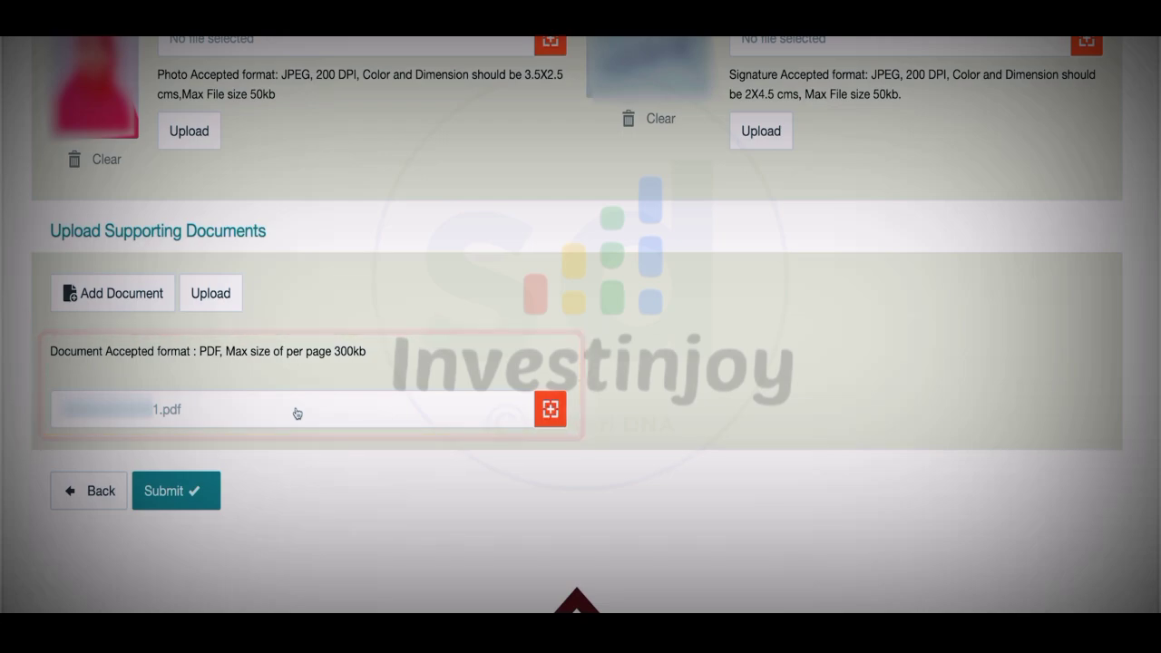
{"action": "left_click", "coordinate": [226, 300]}
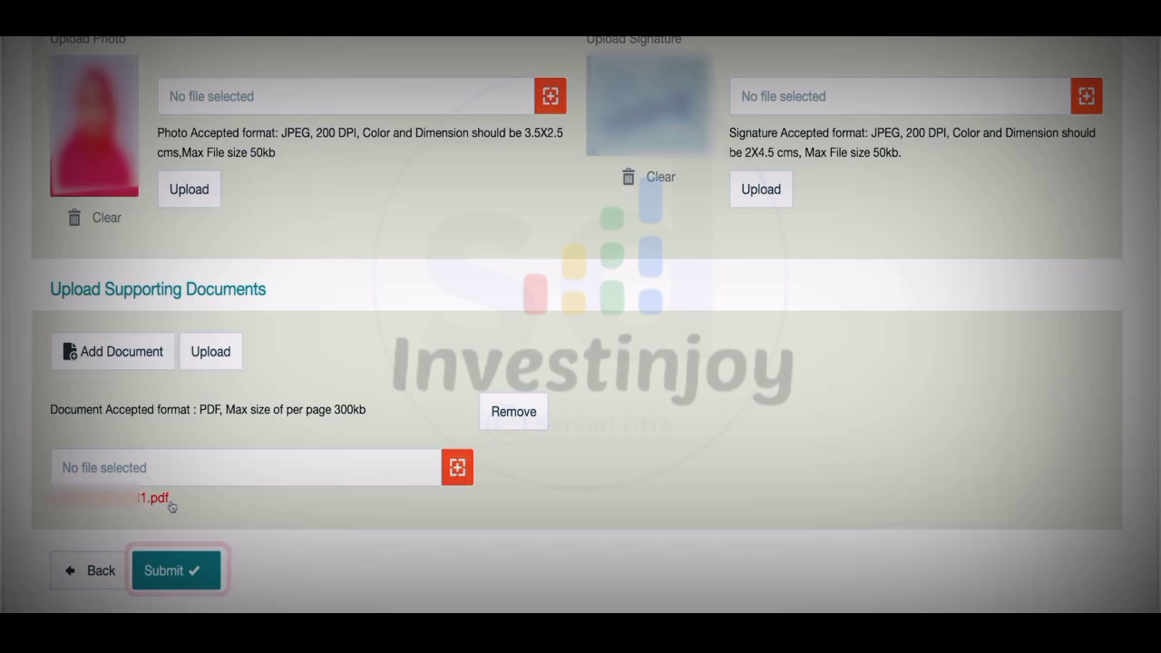
{"action": "left_click", "coordinate": [183, 555]}
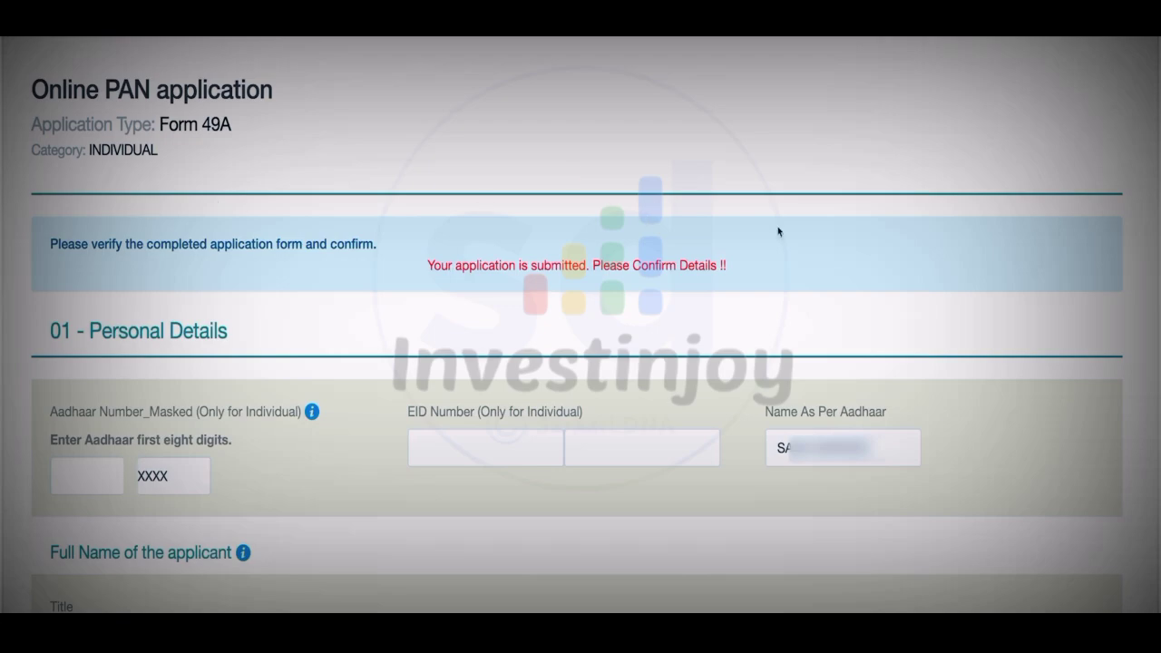
Enter the first eight digits of the Aadhaar number, review the completed application form and proceed to the mode of payment
{"action": "scroll", "coordinate": [705, 290], "scroll_direction": "down", "scroll_amount": 3}
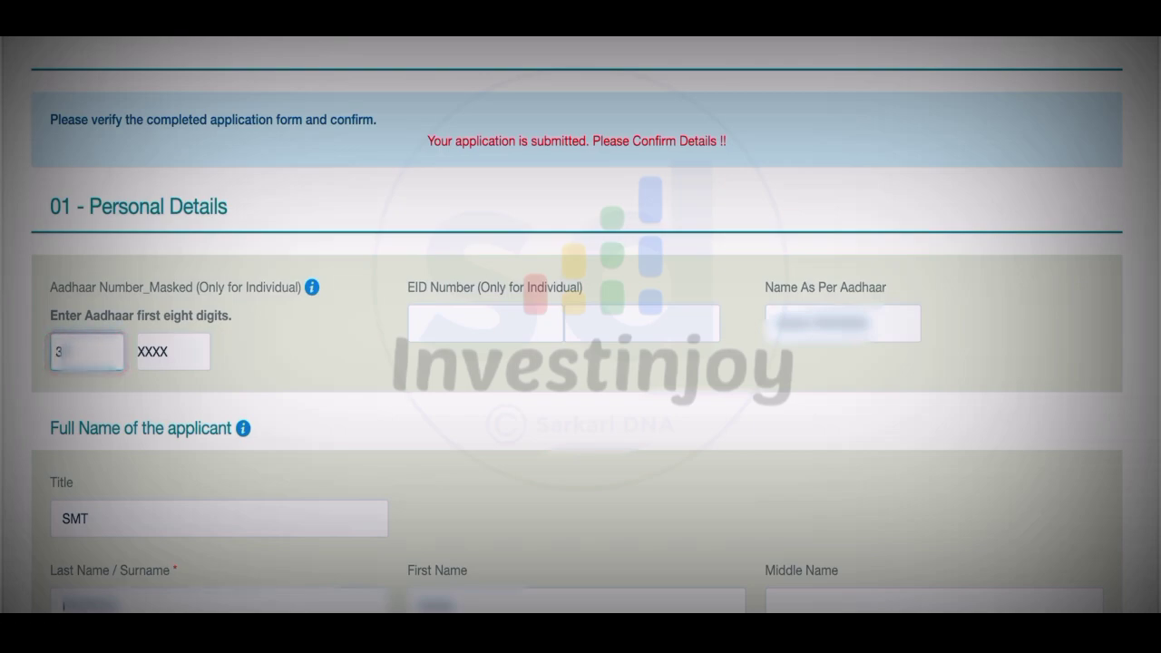
{"action": "scroll", "coordinate": [557, 474], "scroll_direction": "down", "scroll_amount": 4}
{"action": "scroll", "coordinate": [699, 490], "scroll_direction": "down", "scroll_amount": 4}
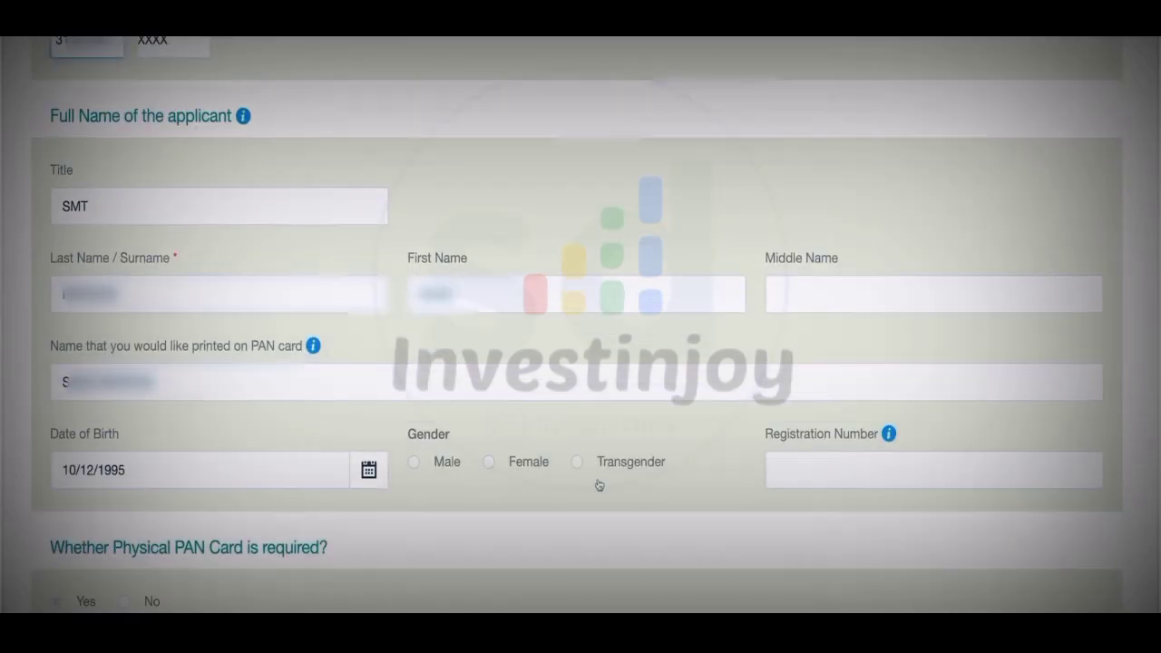
{"action": "scroll", "coordinate": [689, 453], "scroll_direction": "down", "scroll_amount": 4}
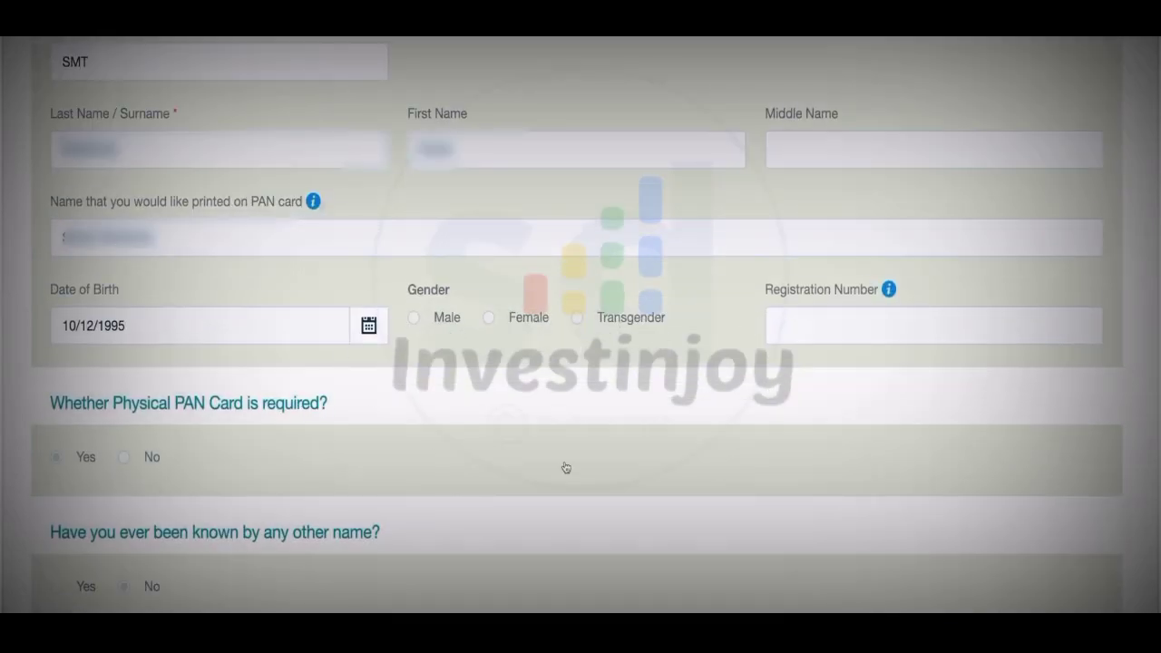
{"action": "scroll", "coordinate": [572, 465], "scroll_direction": "down", "scroll_amount": 15}
{"action": "scroll", "coordinate": [684, 434], "scroll_direction": "down", "scroll_amount": 11}
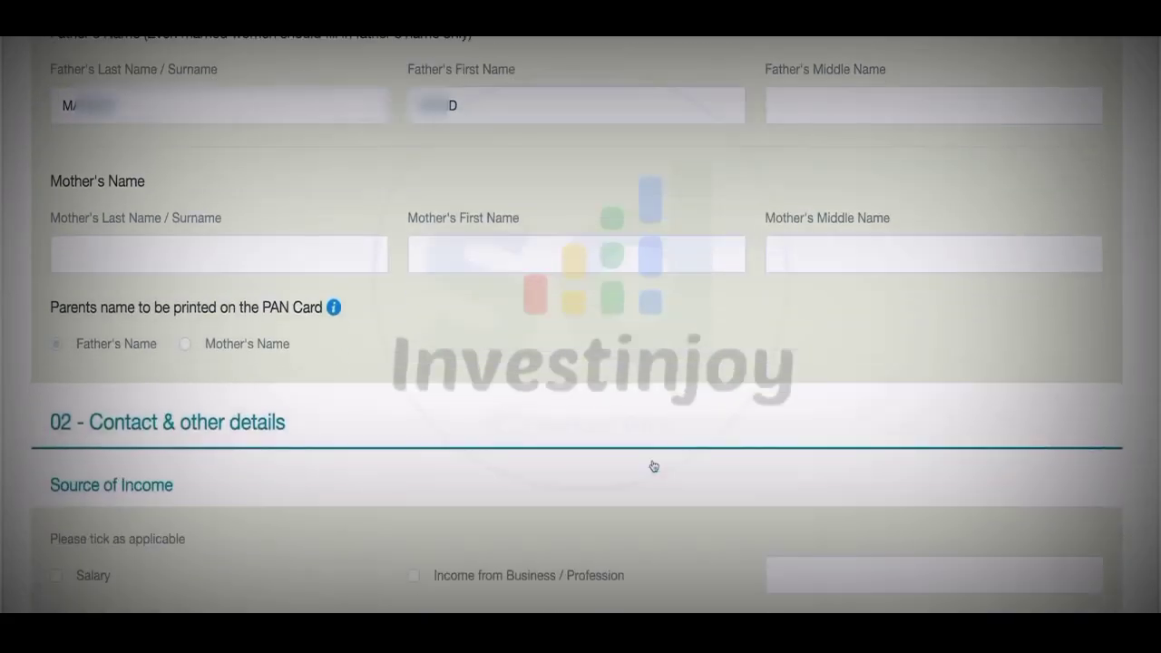
{"action": "scroll", "coordinate": [523, 465], "scroll_direction": "down", "scroll_amount": 20}
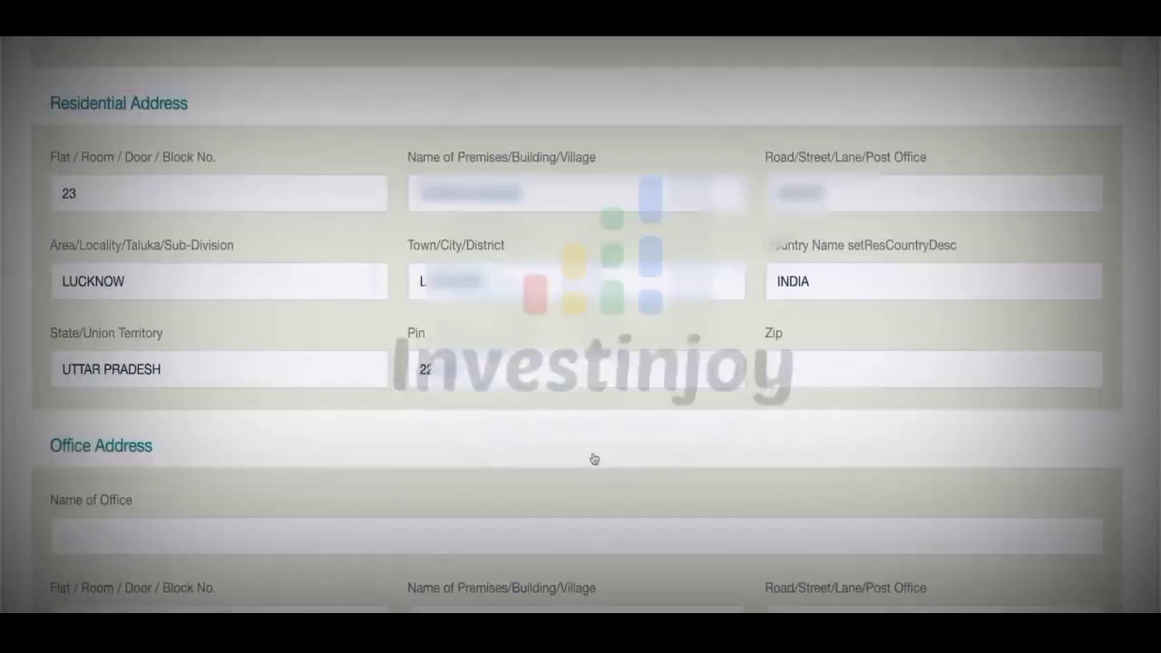
{"action": "scroll", "coordinate": [574, 494], "scroll_direction": "down", "scroll_amount": 1}
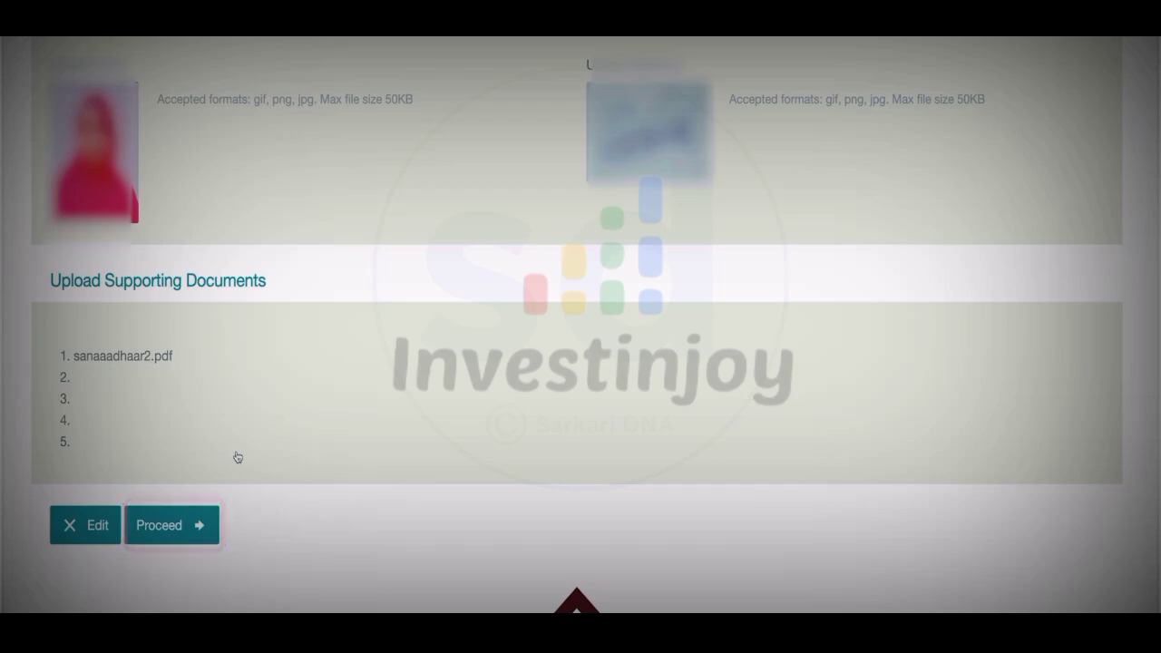
{"action": "left_click", "coordinate": [162, 523]}
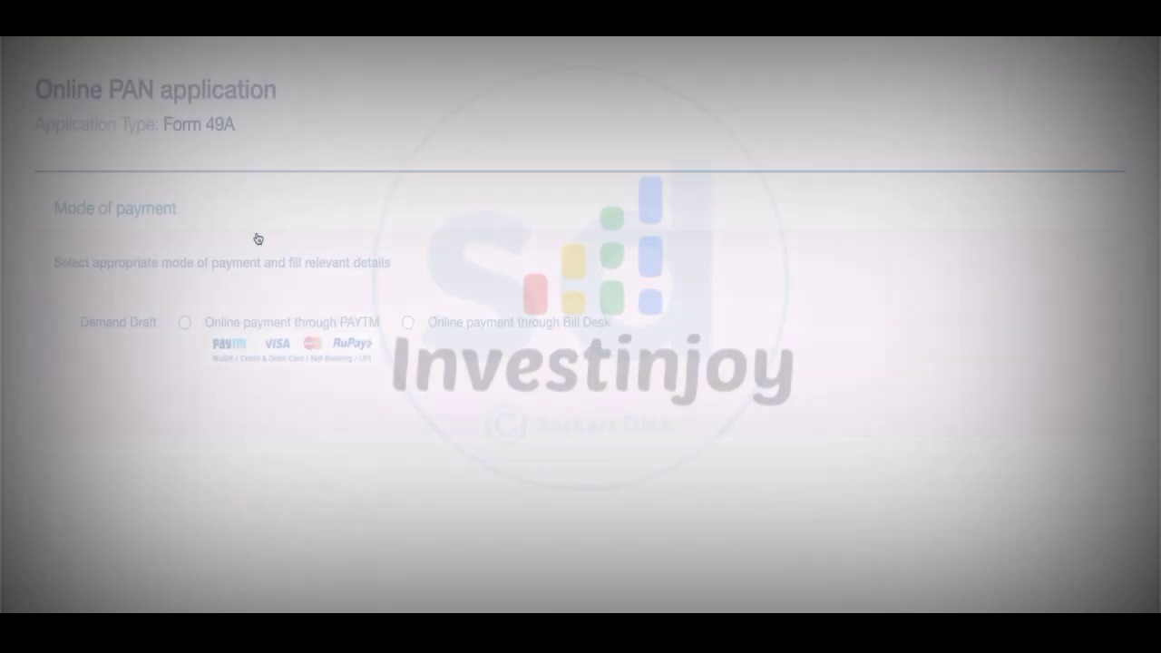